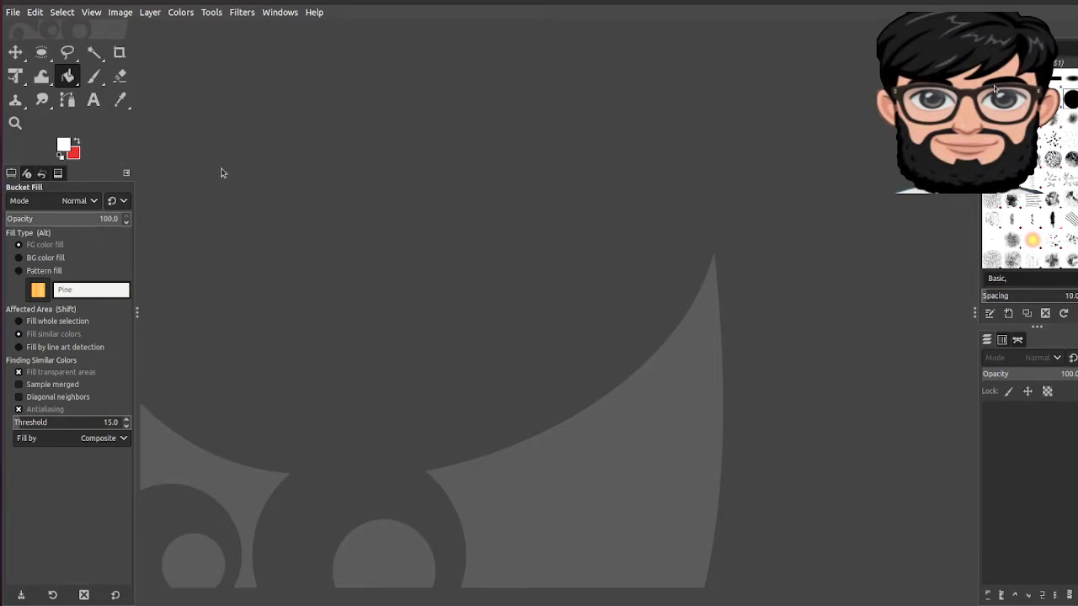
Open dinosWithoutBackground.png from the Desktop folder and enlarge it on the canvas.
click(13, 11)
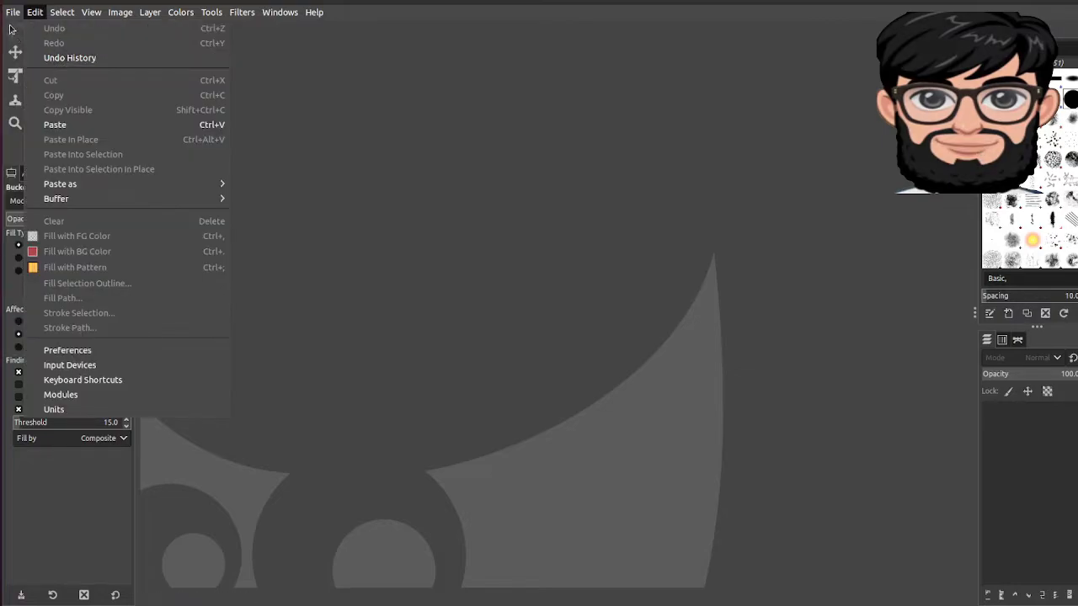
click(30, 59)
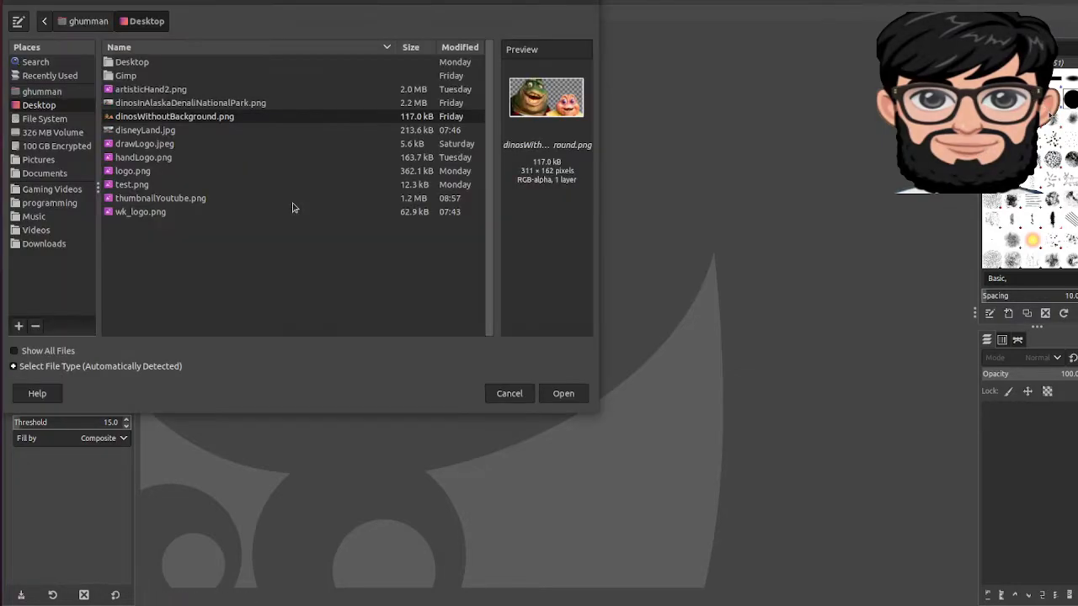
double_click(174, 118)
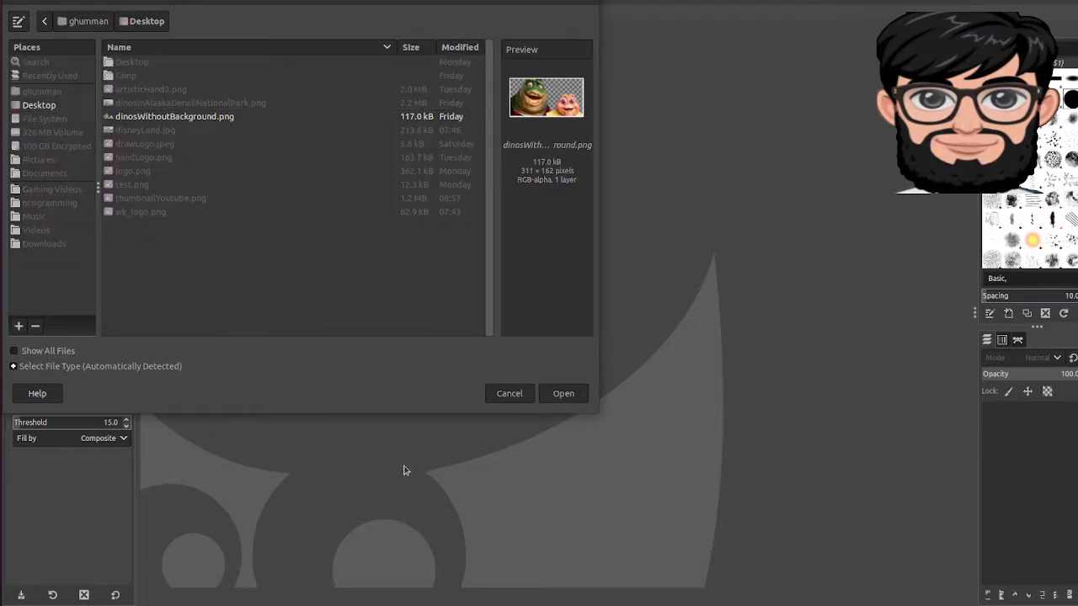
scroll(520, 355, down, 1)
scroll(520, 355, up, 2)
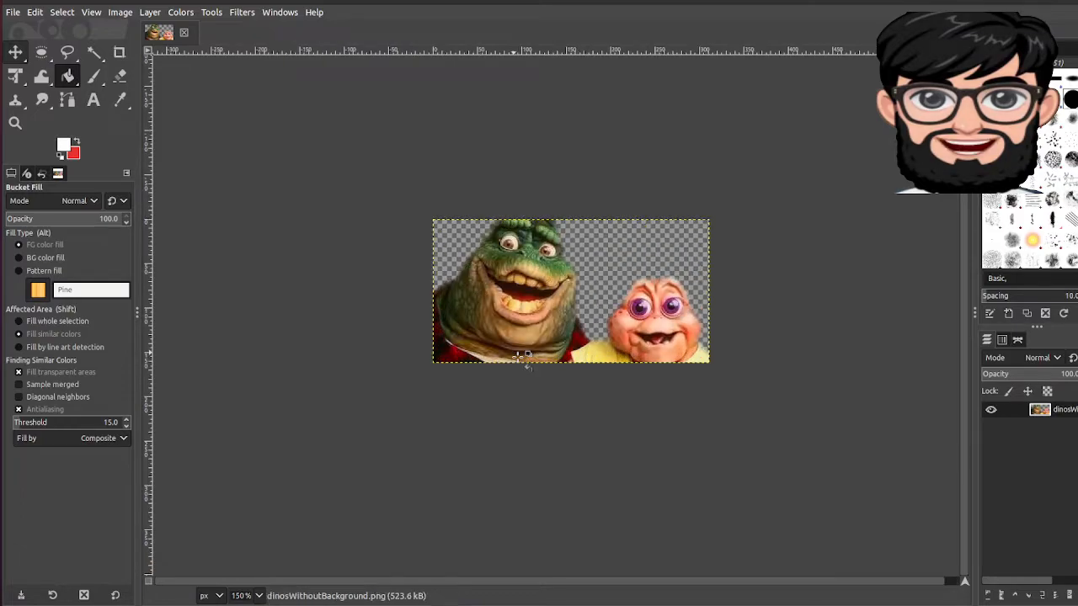
ctrl+scroll(522, 358, up, 2)
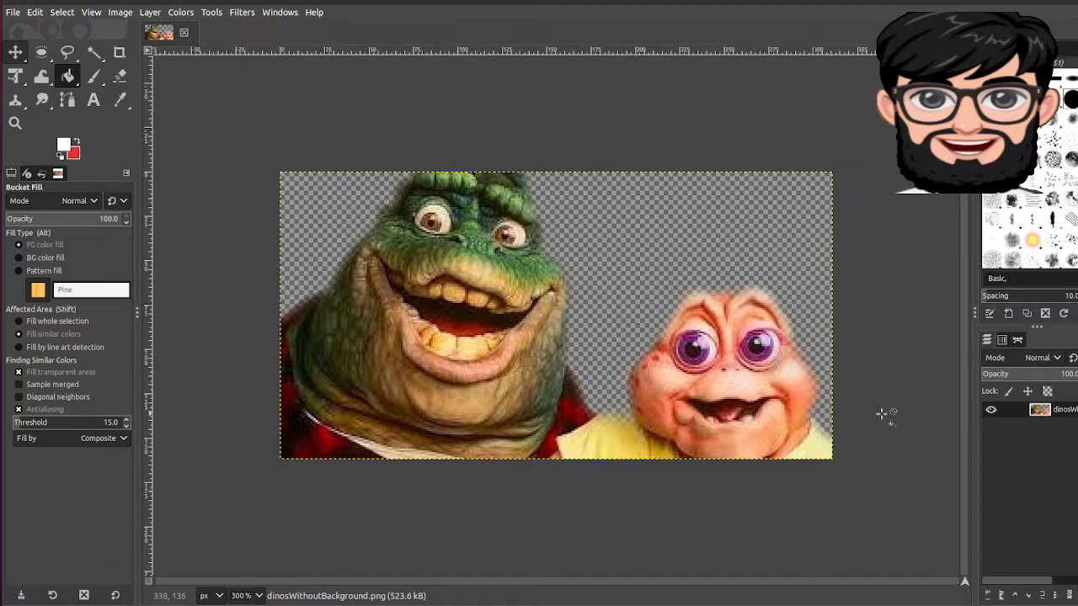
Add a new 311 × 162 px layer named Circle, filled with white.
right_click(1065, 410)
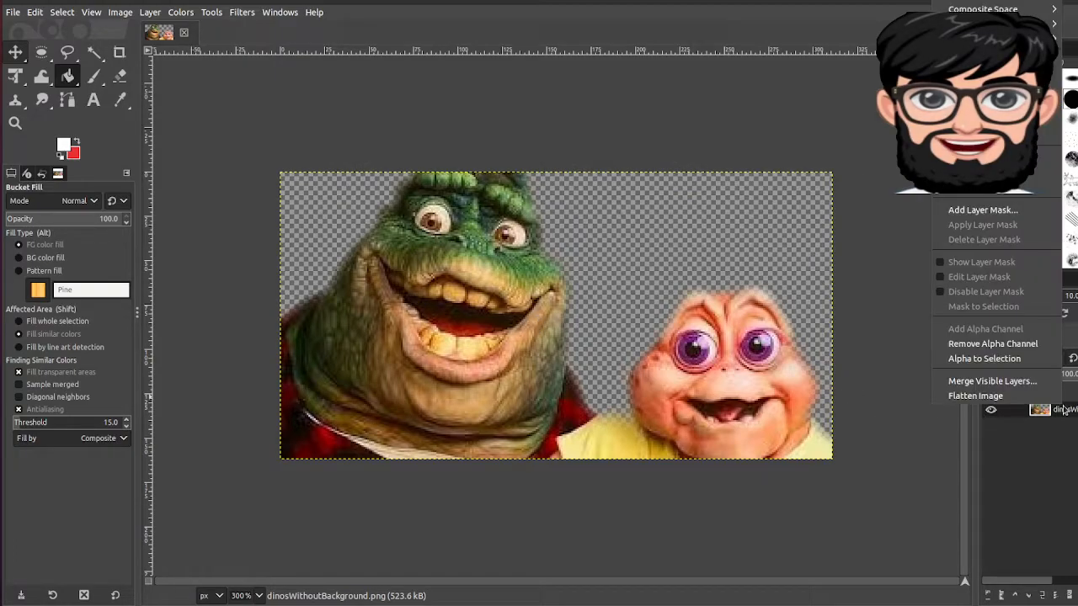
click(1038, 515)
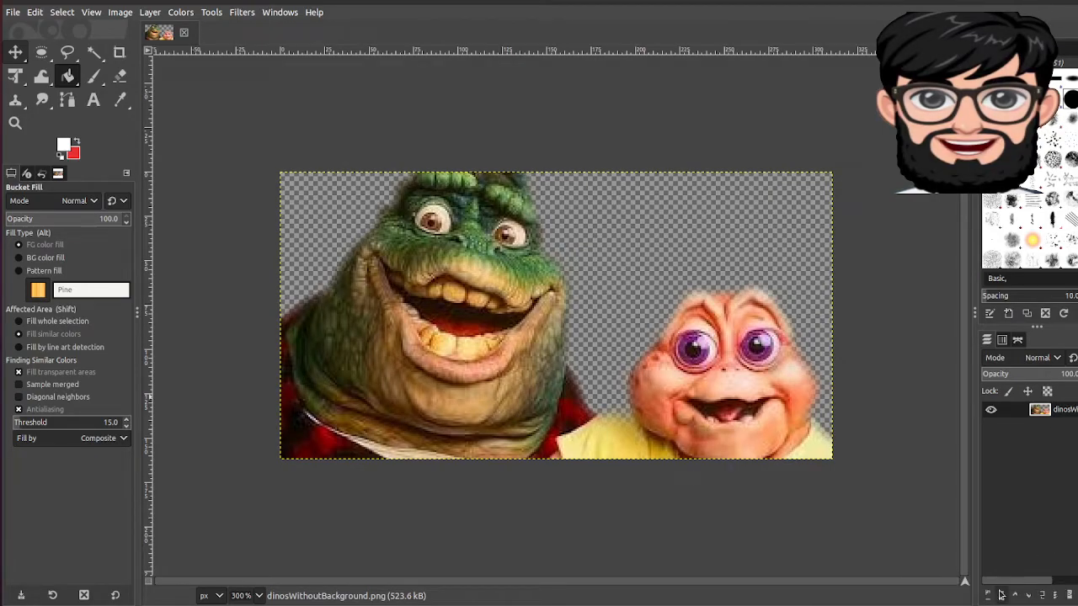
click(987, 596)
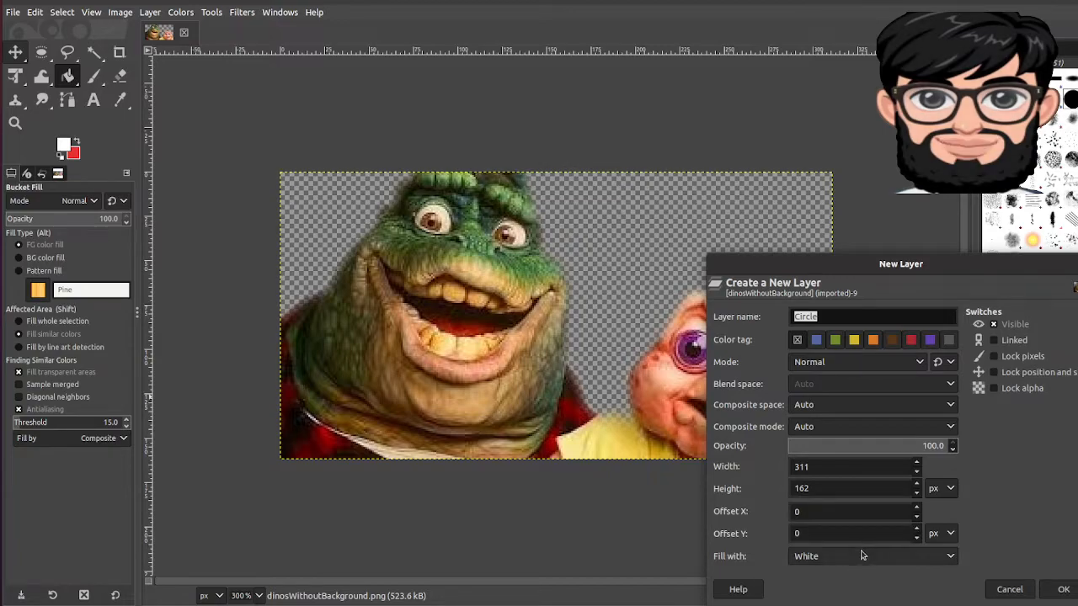
click(860, 556)
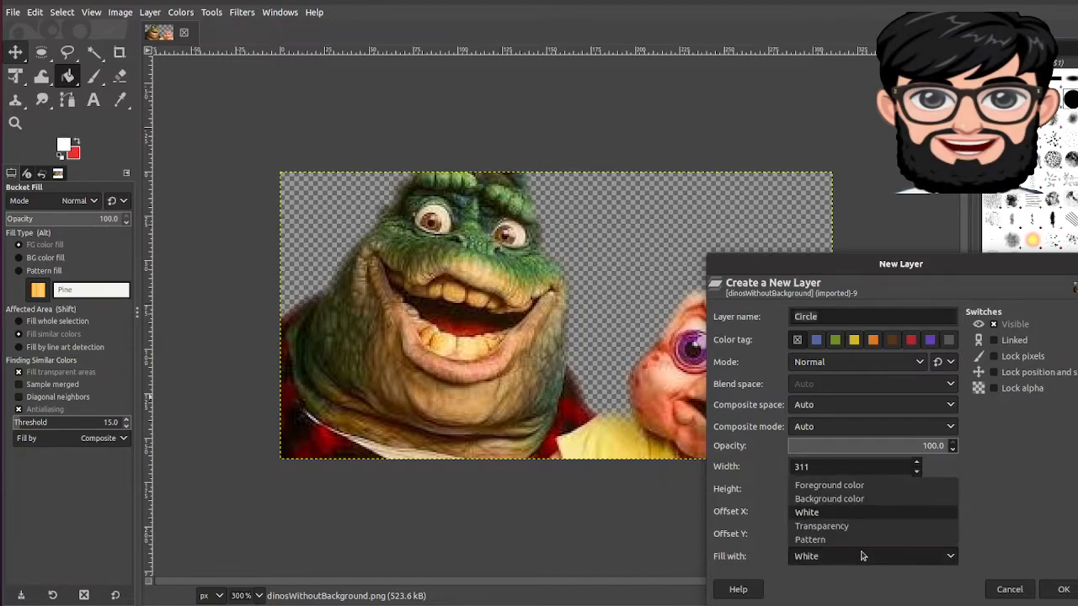
click(820, 564)
click(822, 564)
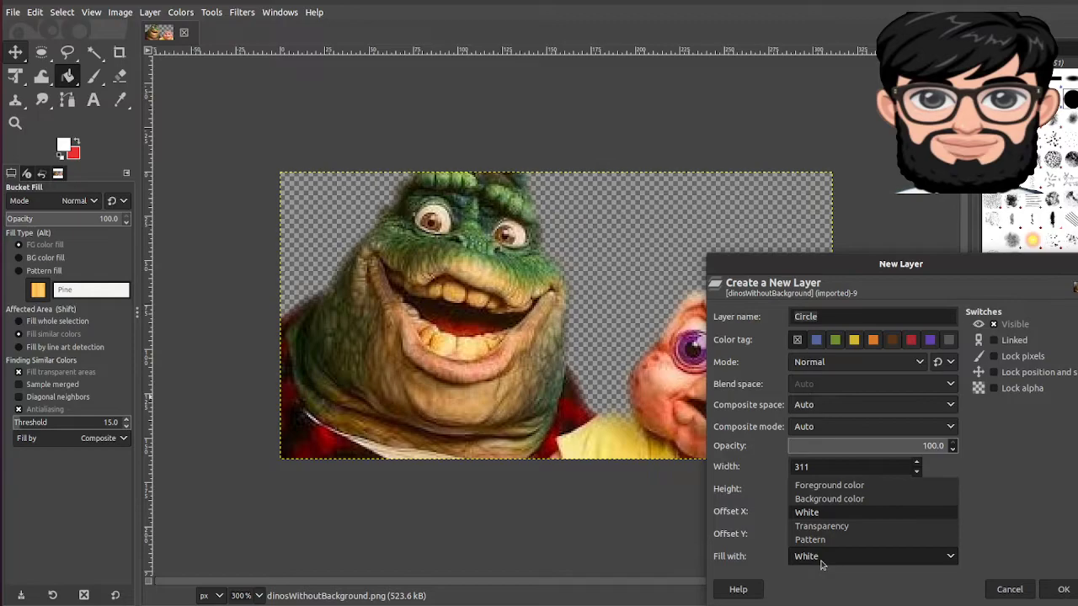
click(822, 565)
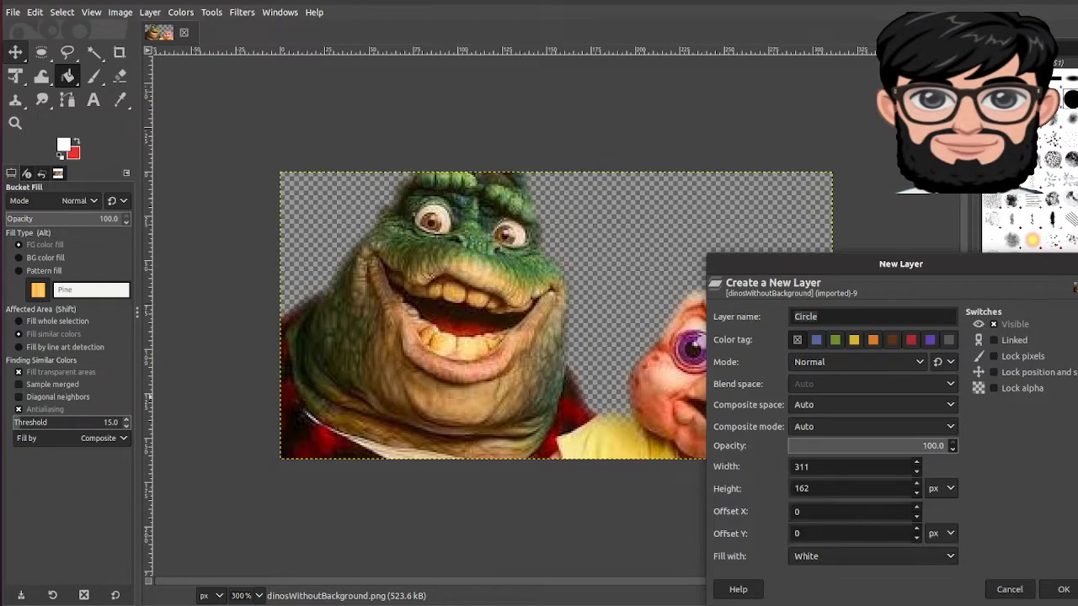
click(1064, 593)
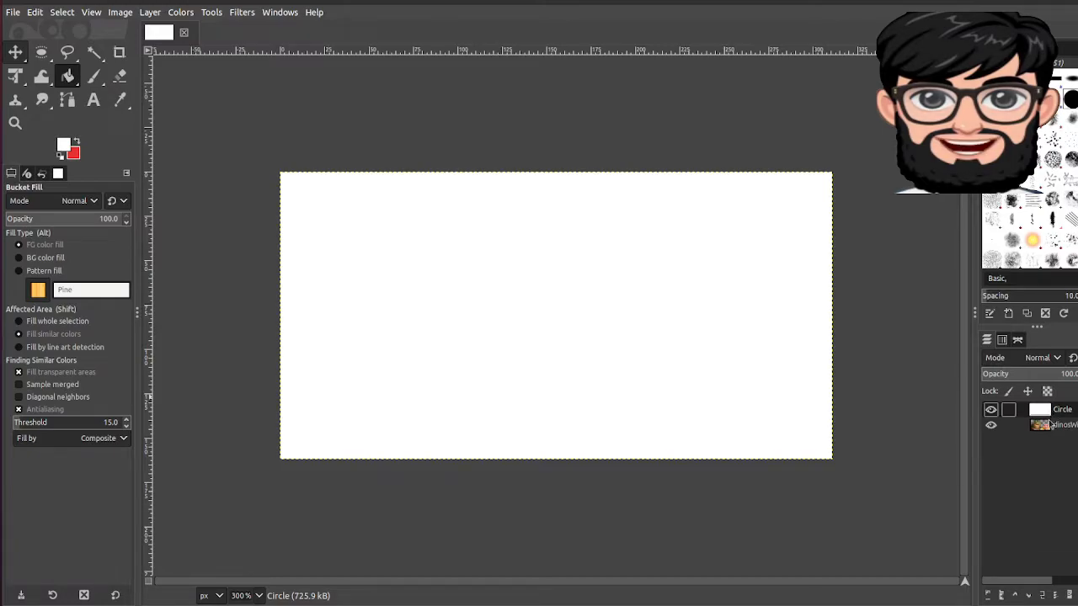
Hide the Circle layer, make the dinosaur image layer active and choose the Paths tool.
click(991, 411)
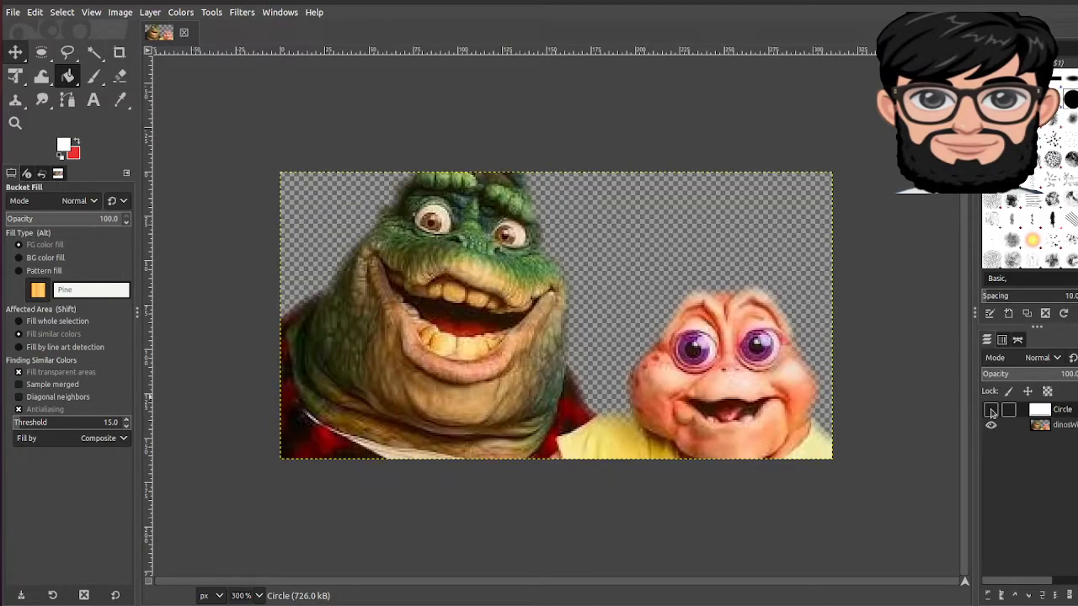
click(1052, 430)
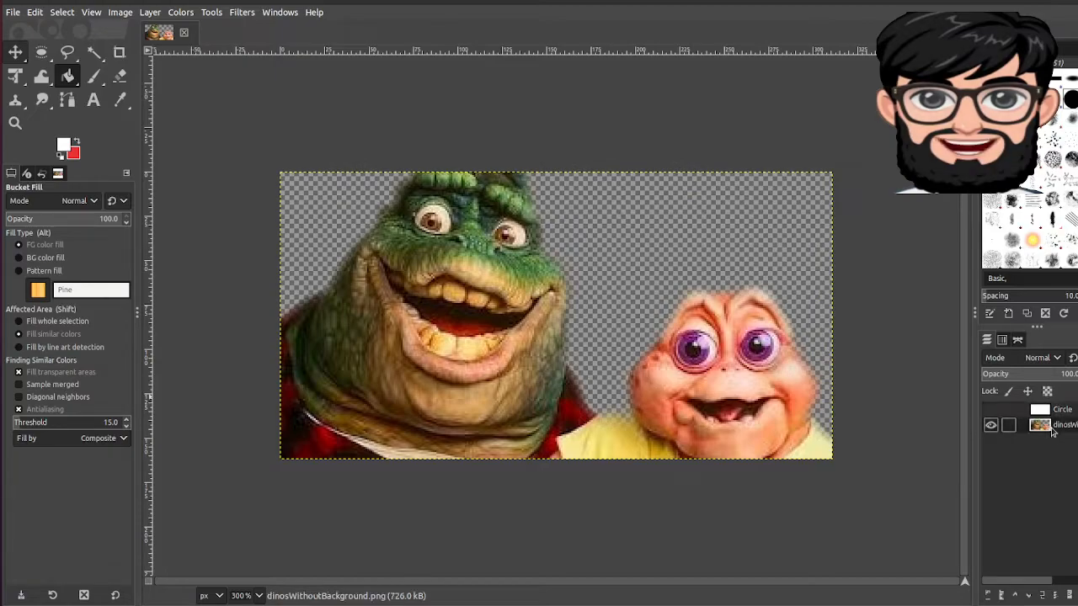
click(67, 101)
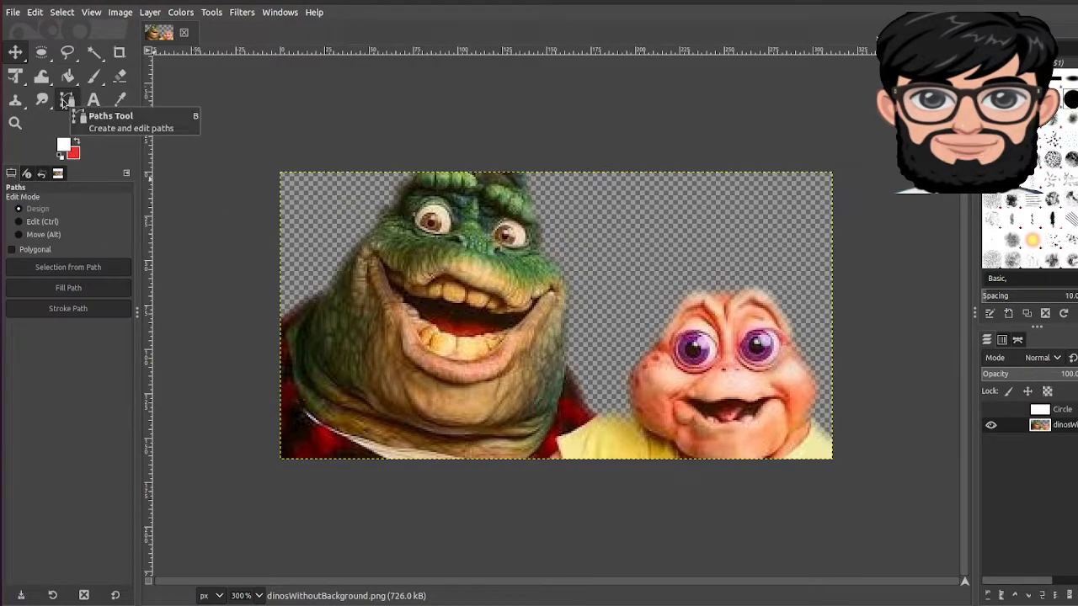
Start a path at the image's left edge and trace up the green dinosaur's left side to the image's top edge.
click(281, 318)
click(300, 299)
click(312, 298)
click(325, 292)
click(336, 278)
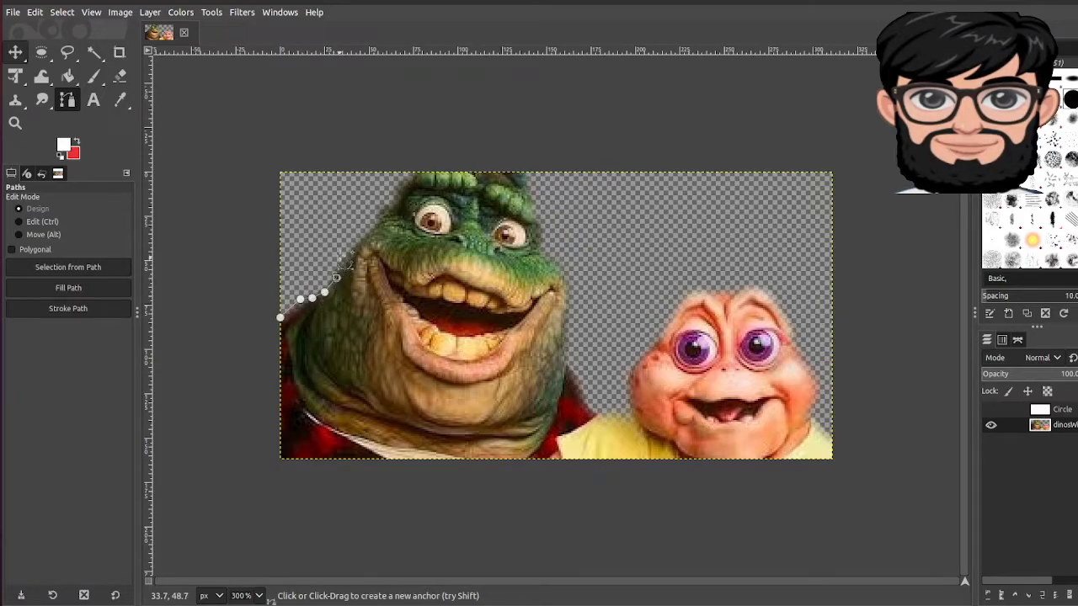
click(341, 253)
click(355, 245)
click(372, 224)
click(382, 208)
click(392, 195)
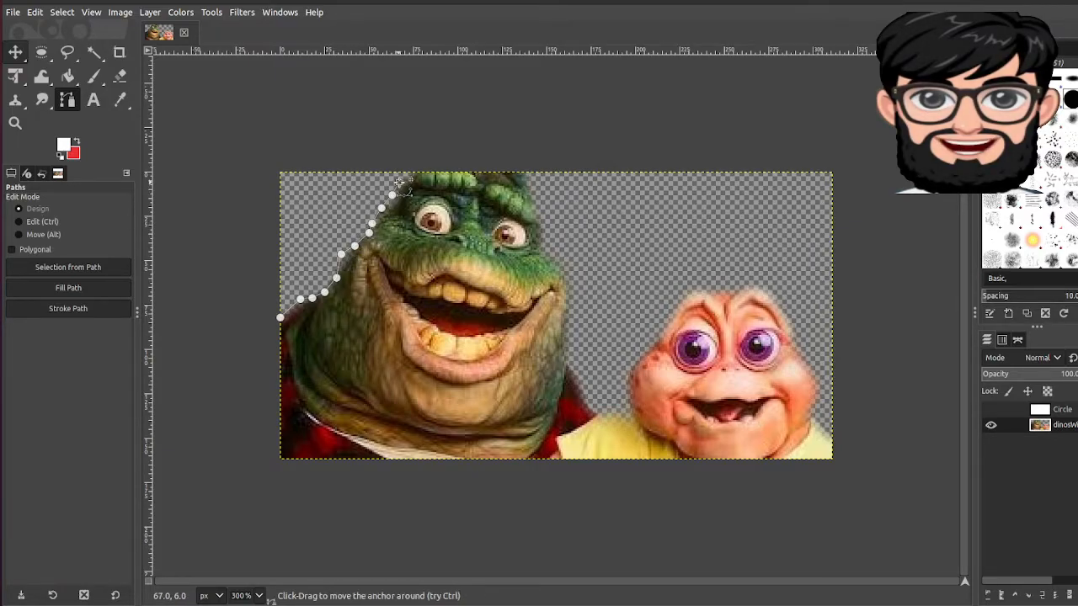
click(399, 182)
click(406, 174)
Continue the path across the green dinosaur's head and down its right side to the red shirt's shoulder.
click(534, 172)
click(538, 195)
click(537, 199)
click(547, 208)
click(540, 235)
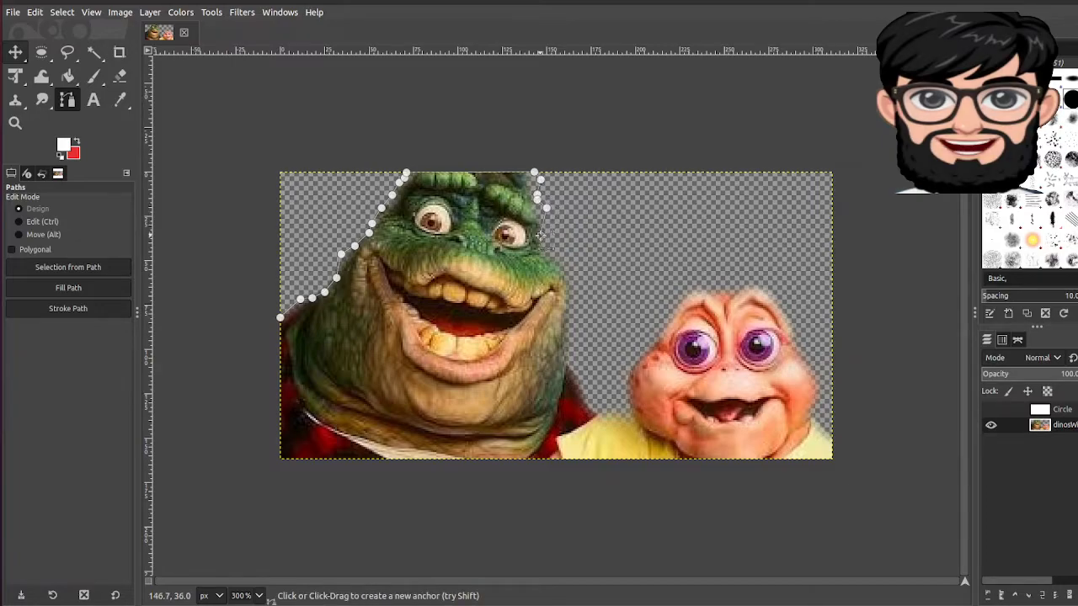
click(540, 244)
click(543, 255)
click(552, 260)
click(563, 265)
click(570, 277)
click(572, 301)
click(571, 325)
click(571, 338)
click(571, 366)
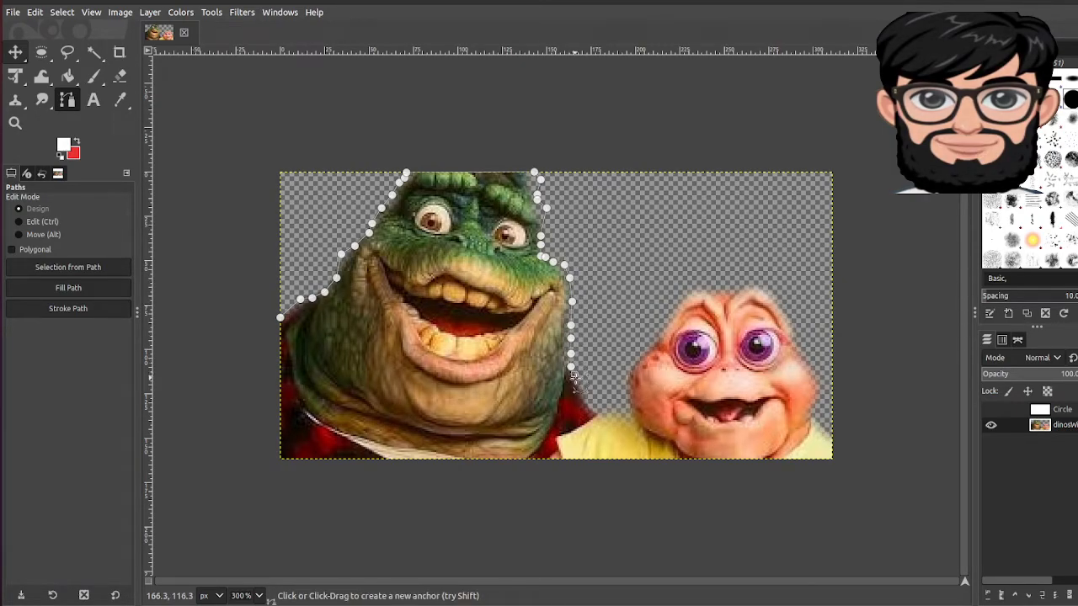
click(580, 386)
click(583, 399)
click(589, 411)
Continue the path over the yellow shirt and up the left side of the baby dinosaur's head to its top.
click(600, 417)
click(619, 414)
click(633, 420)
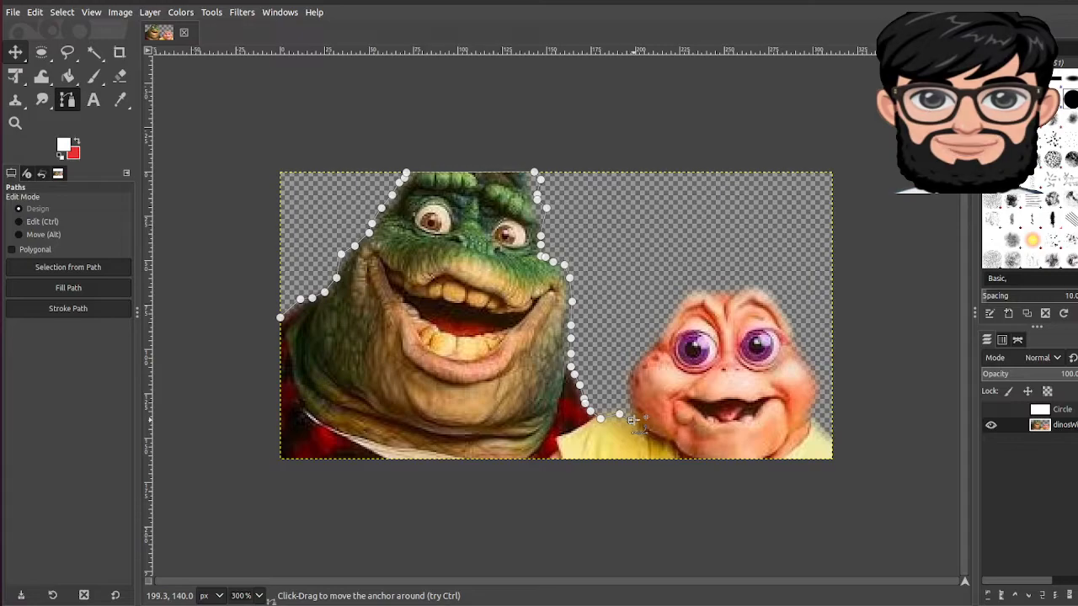
click(632, 405)
click(633, 380)
click(642, 358)
click(654, 353)
click(665, 335)
click(675, 315)
click(687, 296)
click(705, 291)
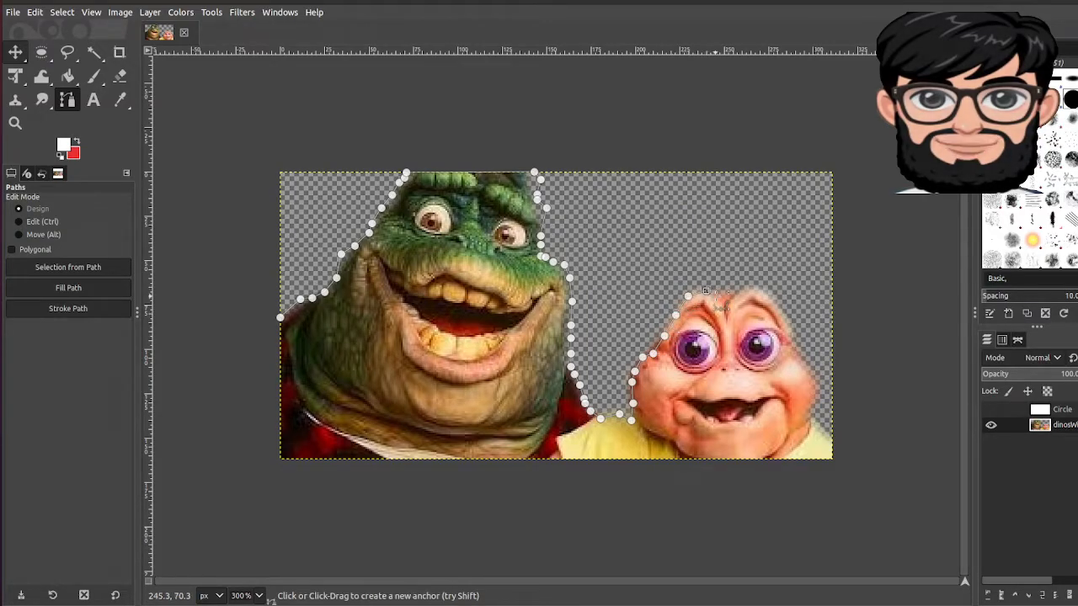
click(715, 293)
click(725, 294)
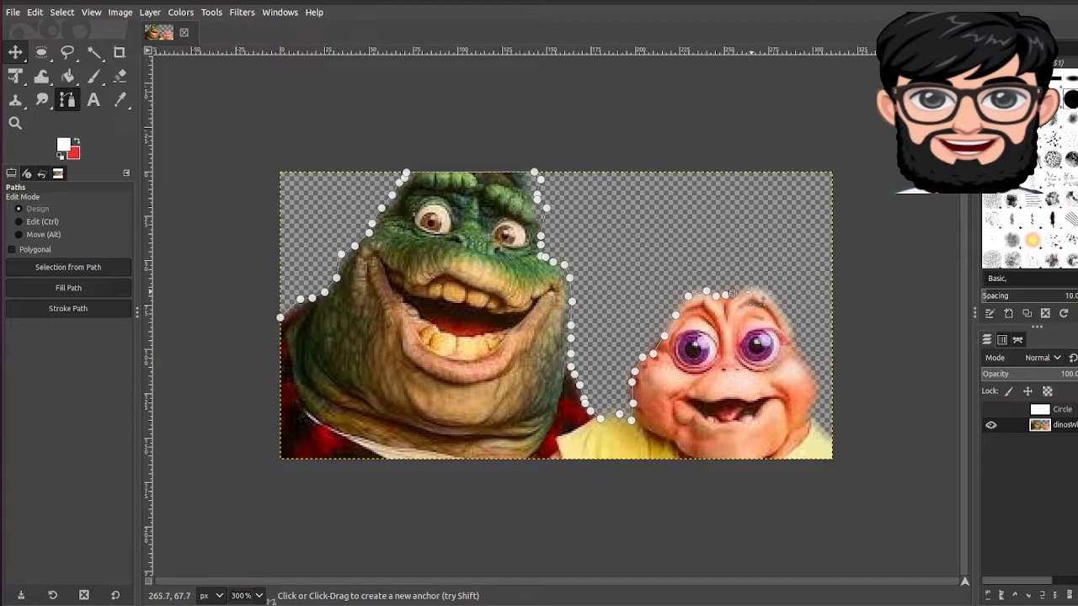
Trace the right side of the baby dinosaur's head down over the shoulder to the image's right edge.
click(752, 291)
click(776, 296)
click(787, 322)
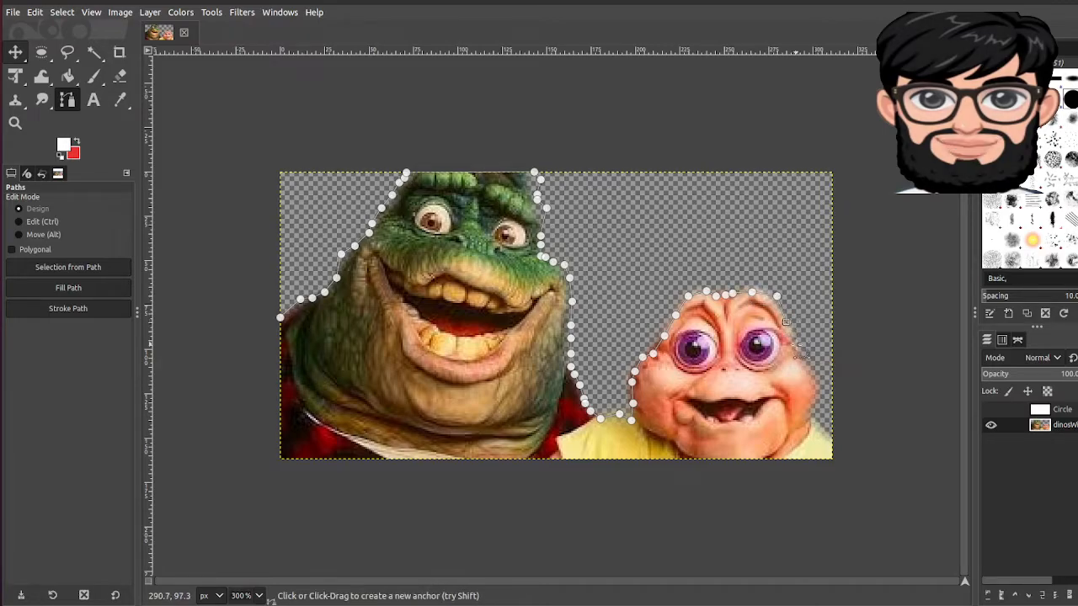
click(797, 346)
click(806, 358)
click(811, 370)
click(818, 389)
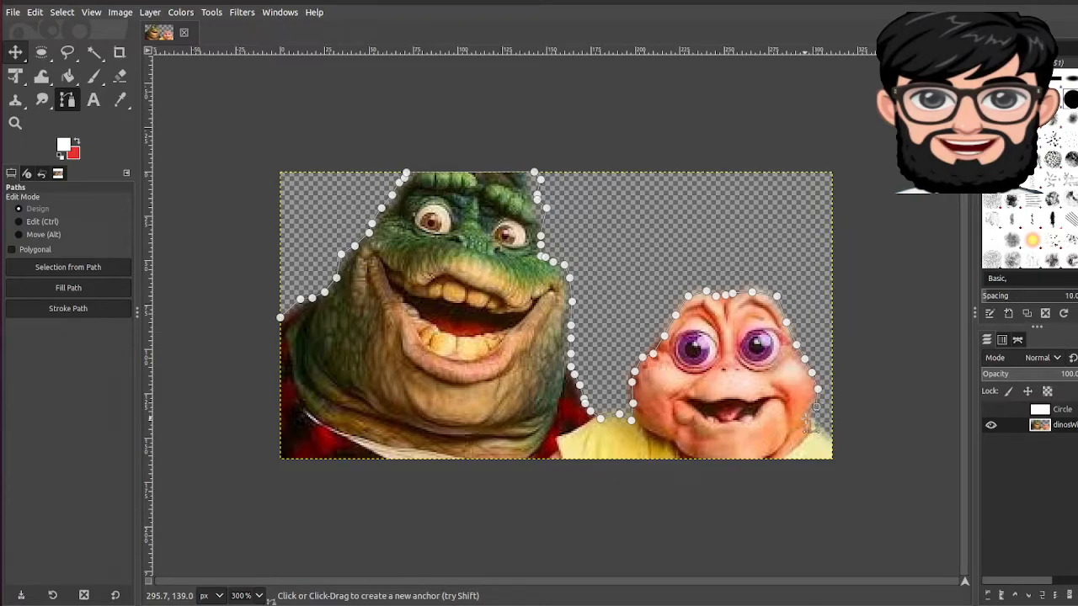
click(816, 408)
click(814, 420)
click(827, 432)
click(831, 438)
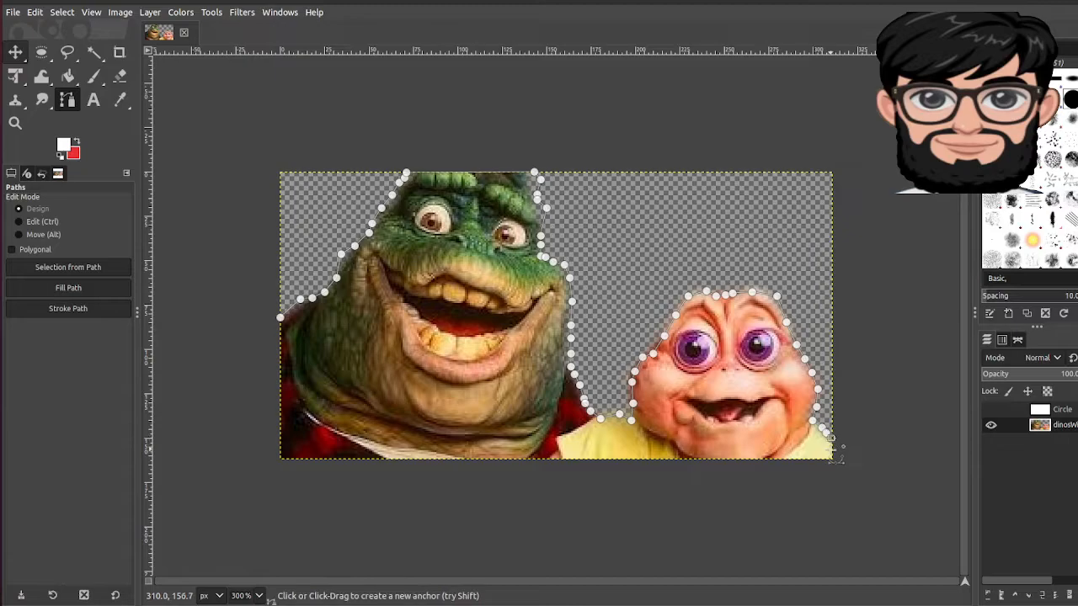
Close the path through the image's two bottom corners to its first anchor and turn it into a selection.
click(832, 458)
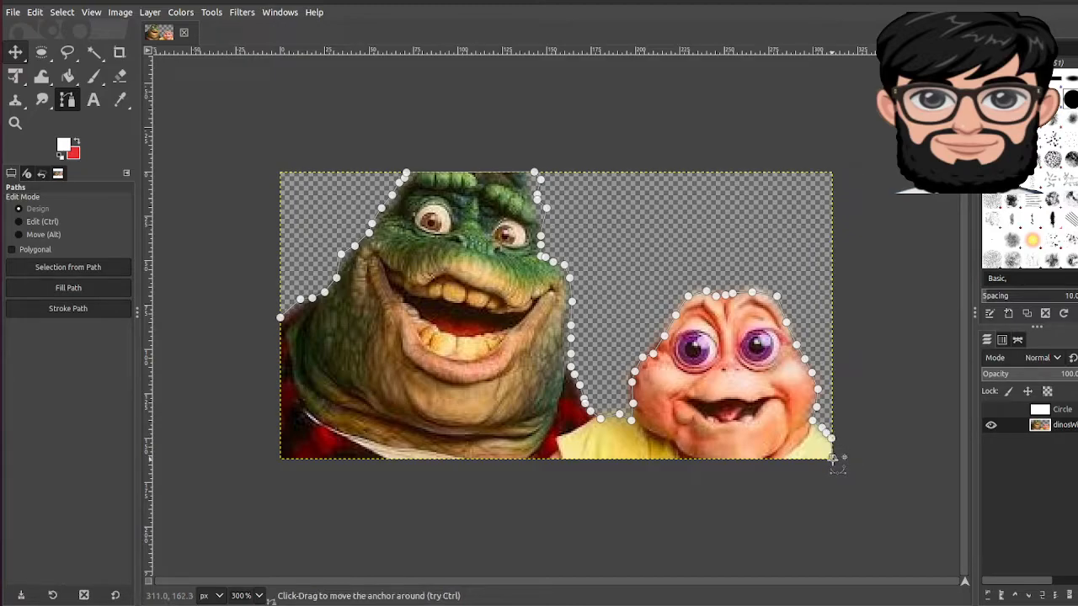
click(281, 460)
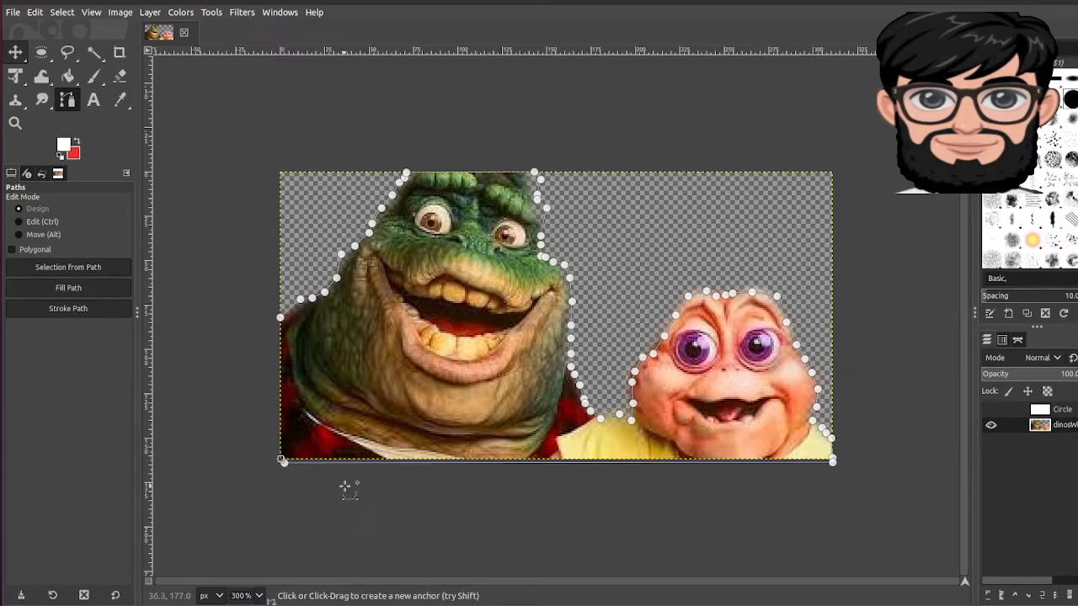
ctrl+click(282, 319)
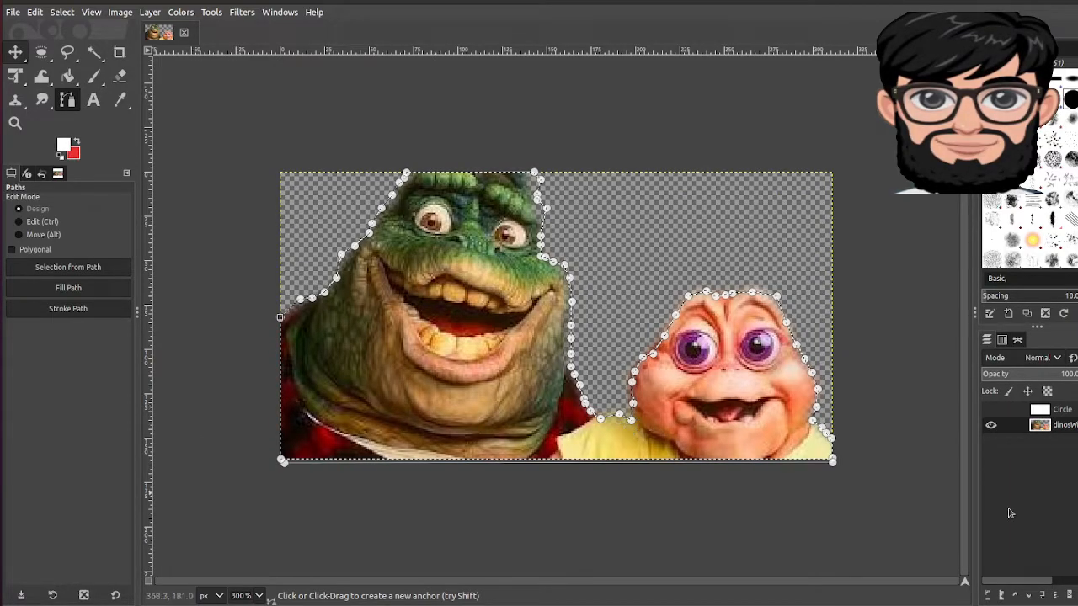
Make the Circle layer visible again and switch to the Move tool.
click(990, 409)
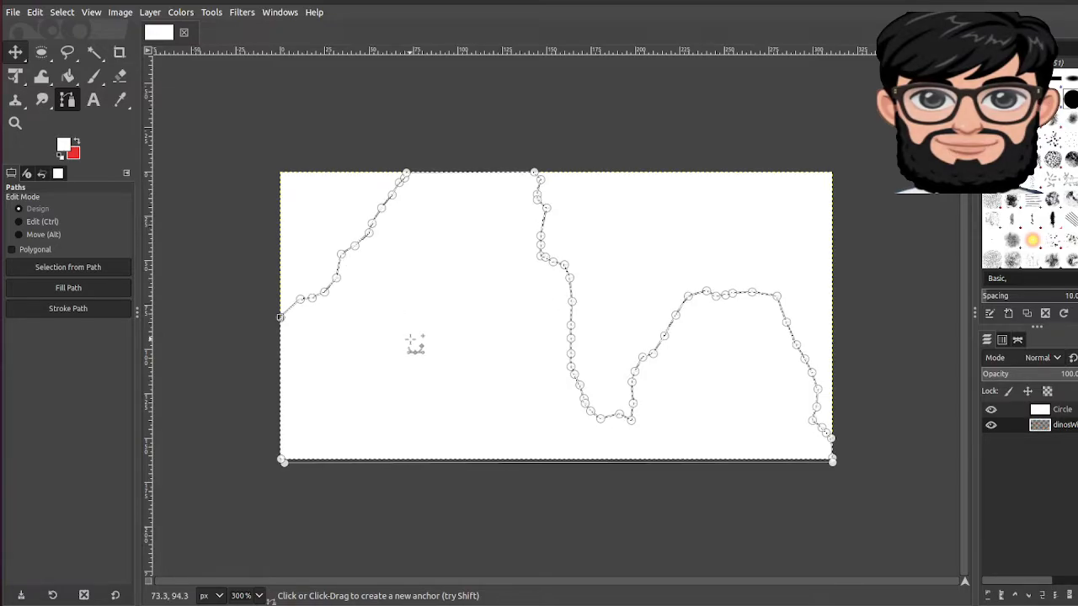
key(shift+v)
key(m)
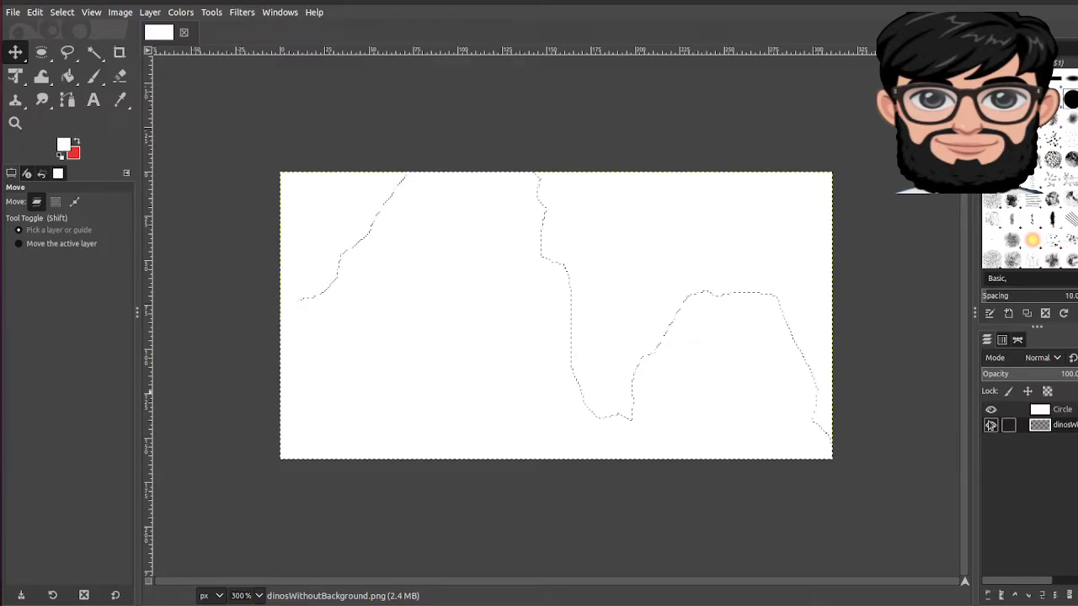
Toggle the visibility of the Circle and dinosaur layers to compare their contents against the selection.
click(991, 410)
click(992, 410)
click(991, 425)
click(992, 426)
click(992, 410)
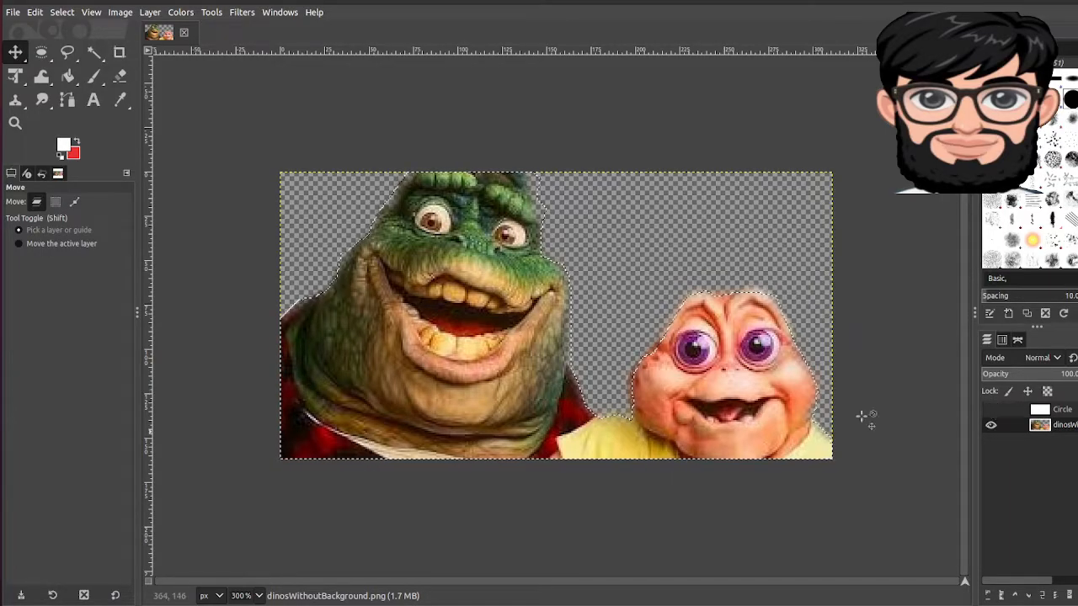
click(991, 410)
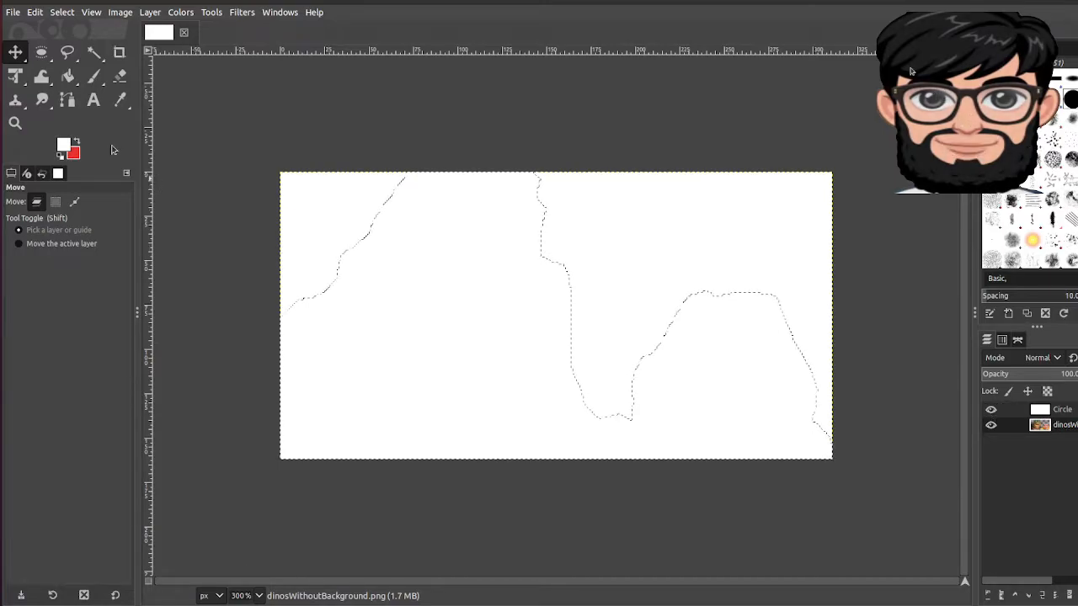
Delete the selected dinosaur area from the white Circle layer.
click(68, 79)
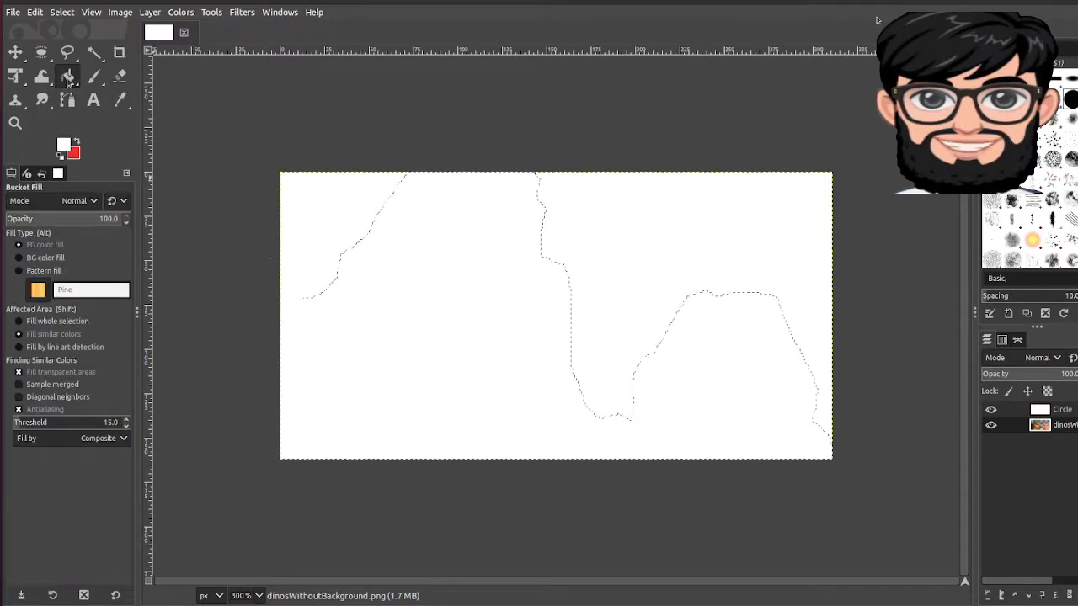
click(1049, 413)
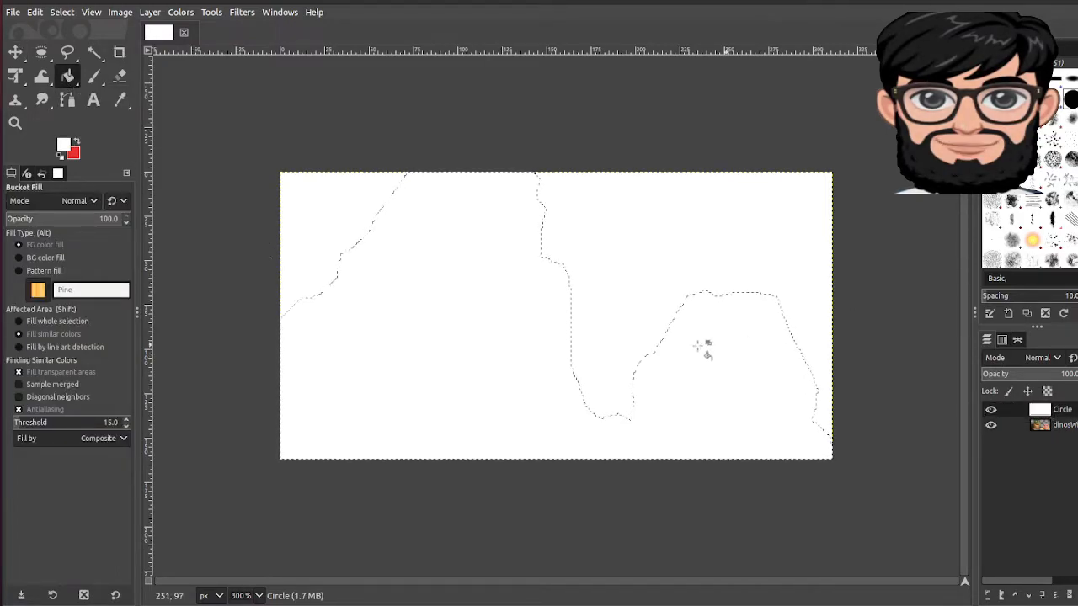
click(15, 52)
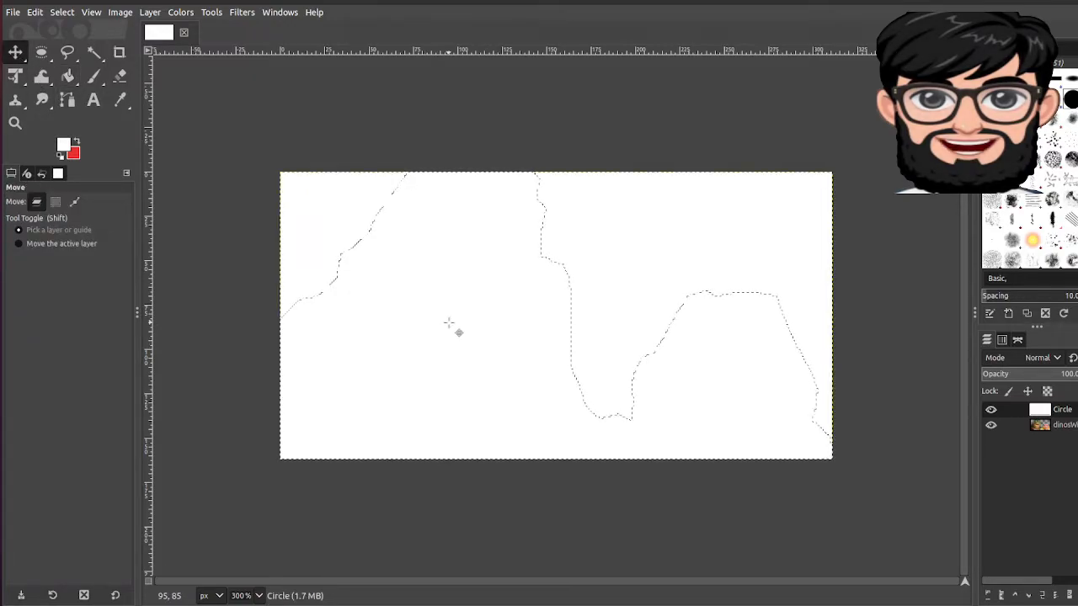
key(Delete)
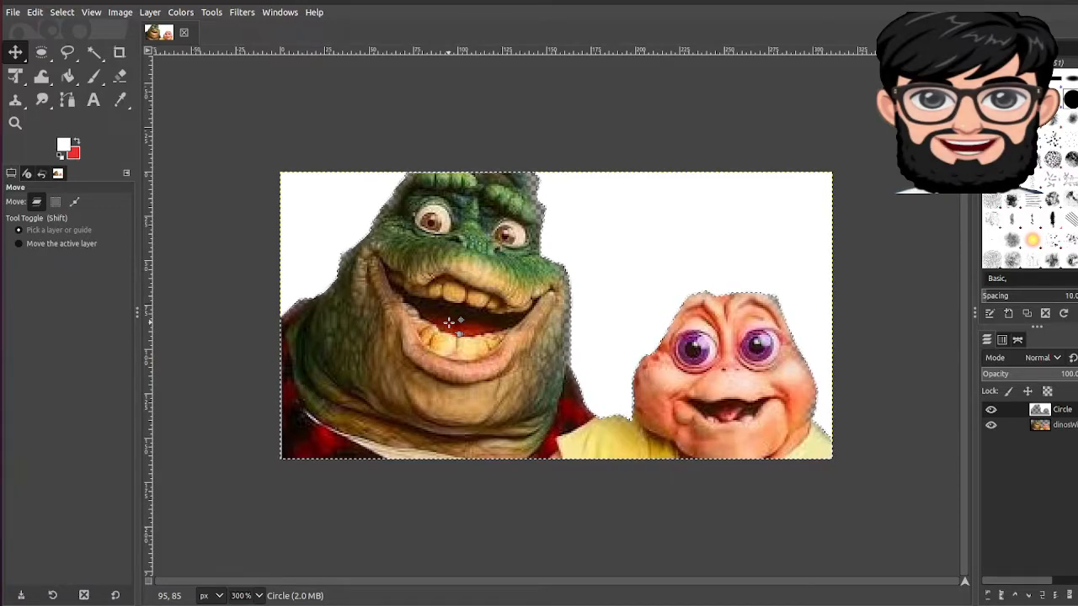
With the Circle layer active, choose Bucket Fill and set the foreground color to yellow e1e115.
click(1063, 425)
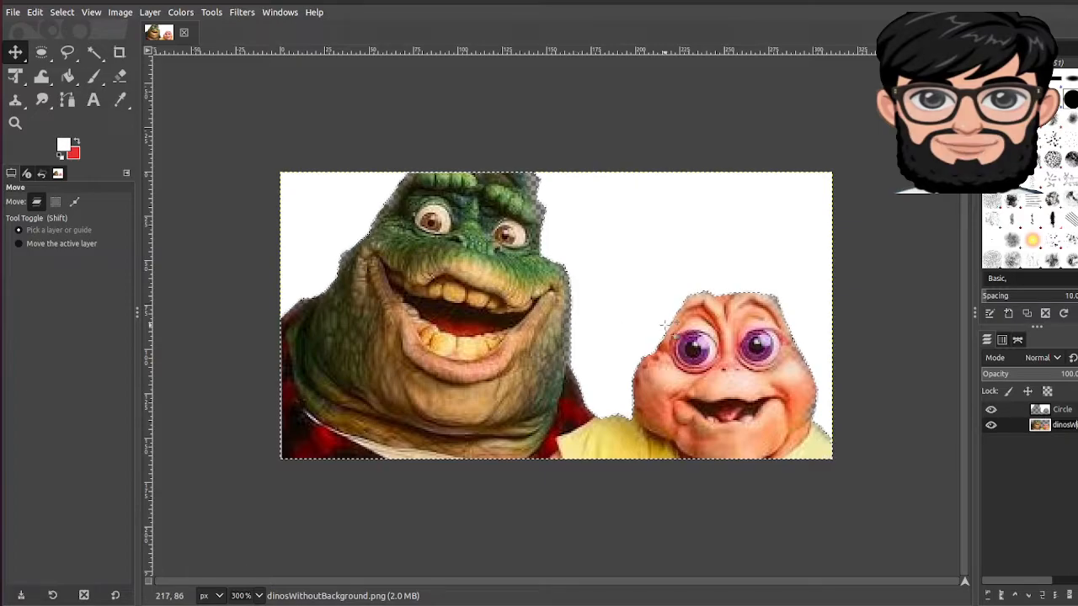
click(1048, 413)
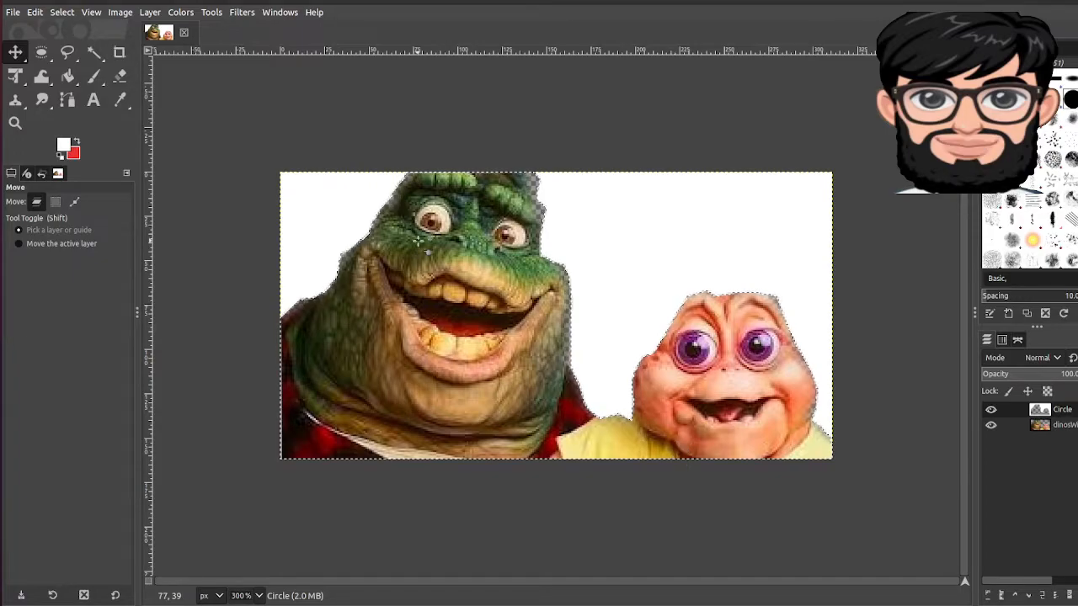
click(71, 77)
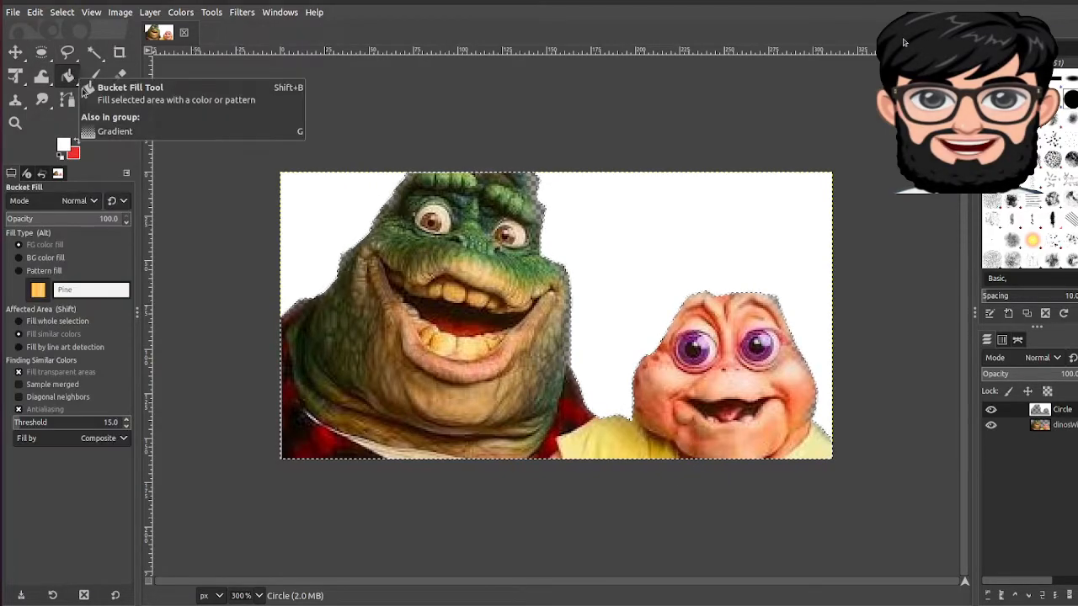
click(64, 145)
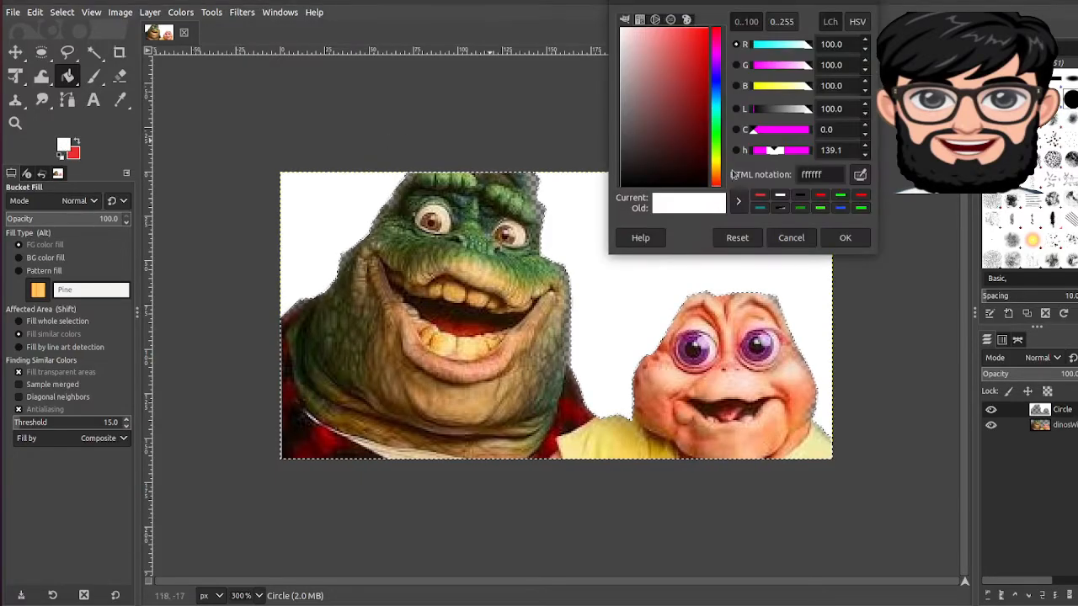
click(717, 160)
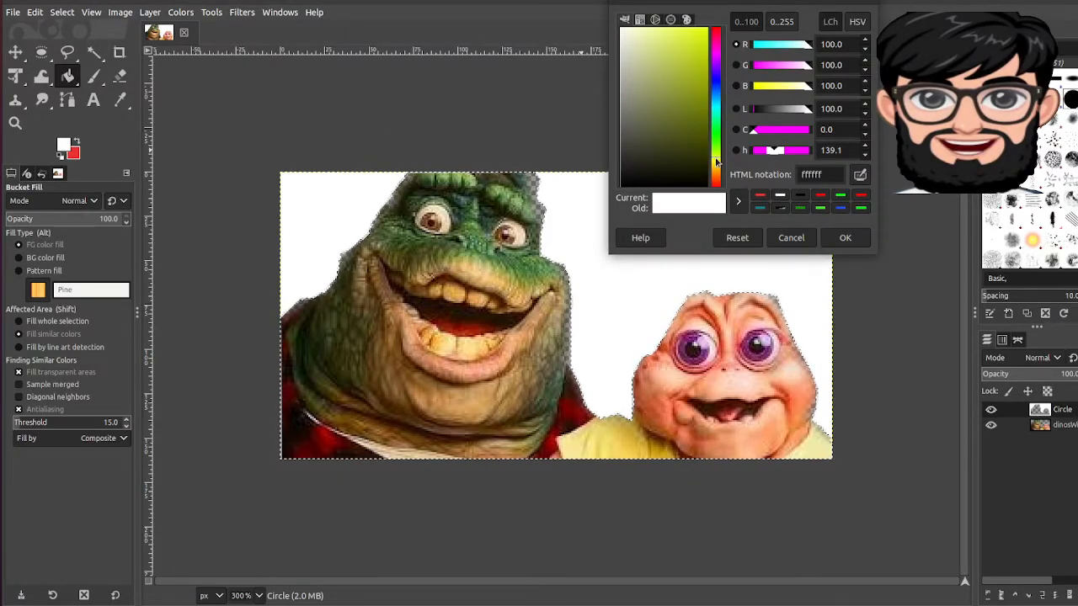
drag(690, 77, 700, 46)
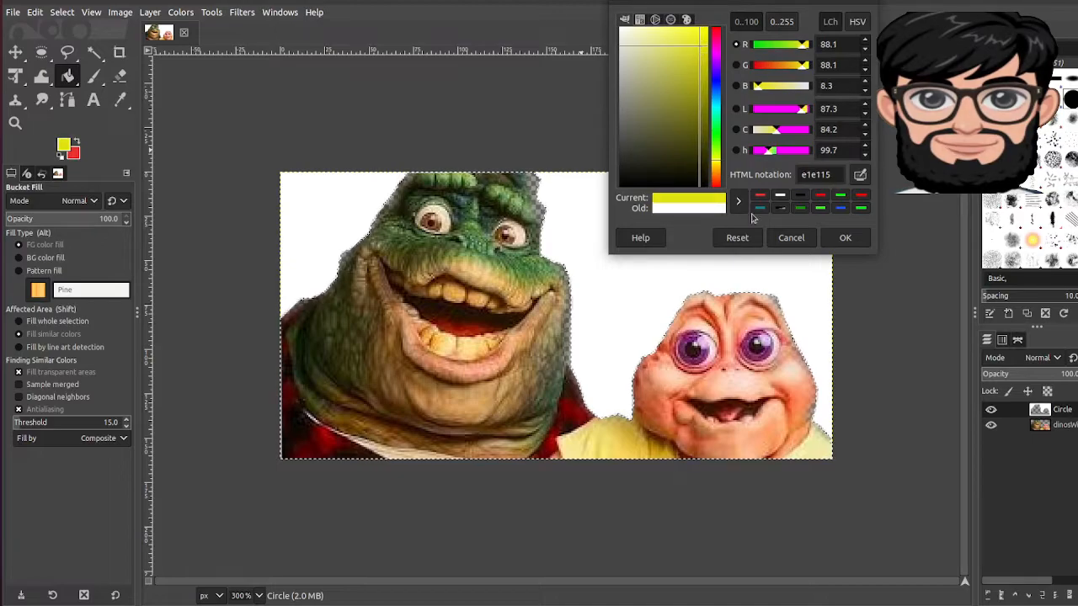
click(845, 238)
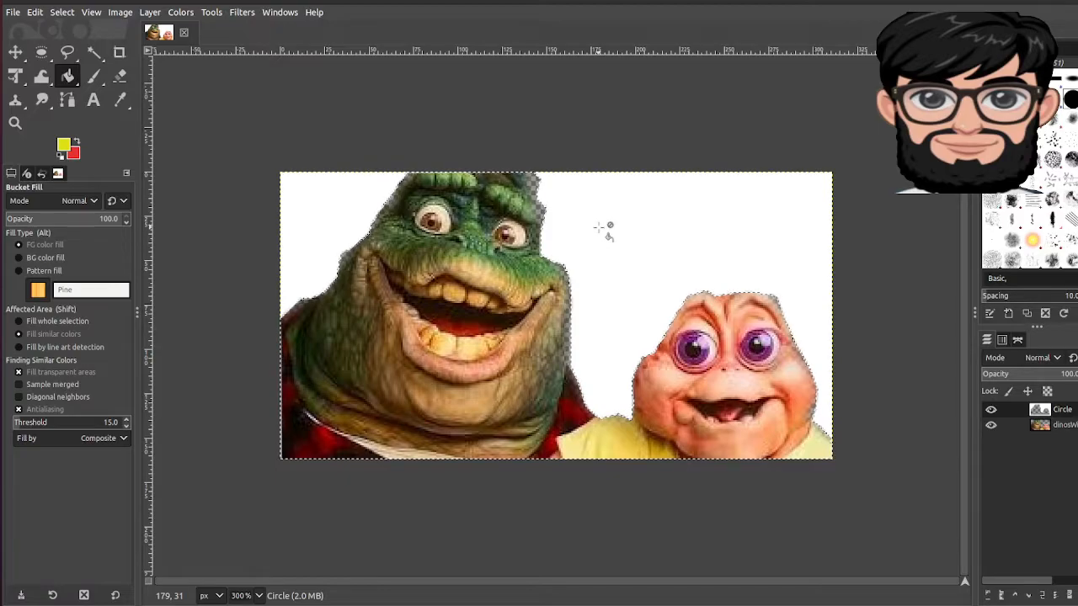
Turn the Circle layer's alpha into a selection and fill both white background areas with the yellow foreground color.
right_click(1039, 412)
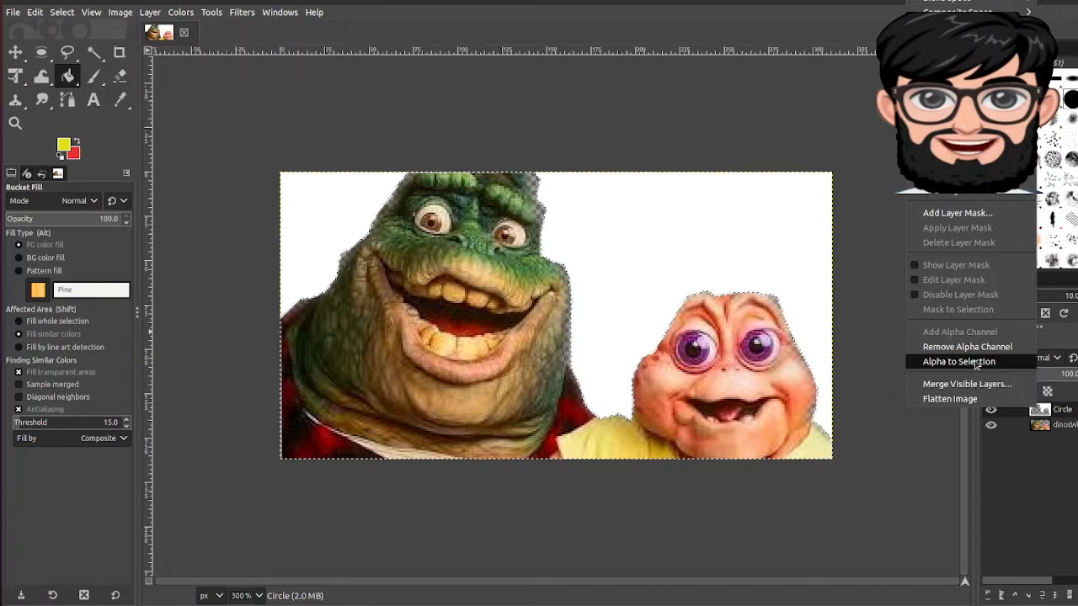
click(958, 361)
click(642, 257)
click(316, 216)
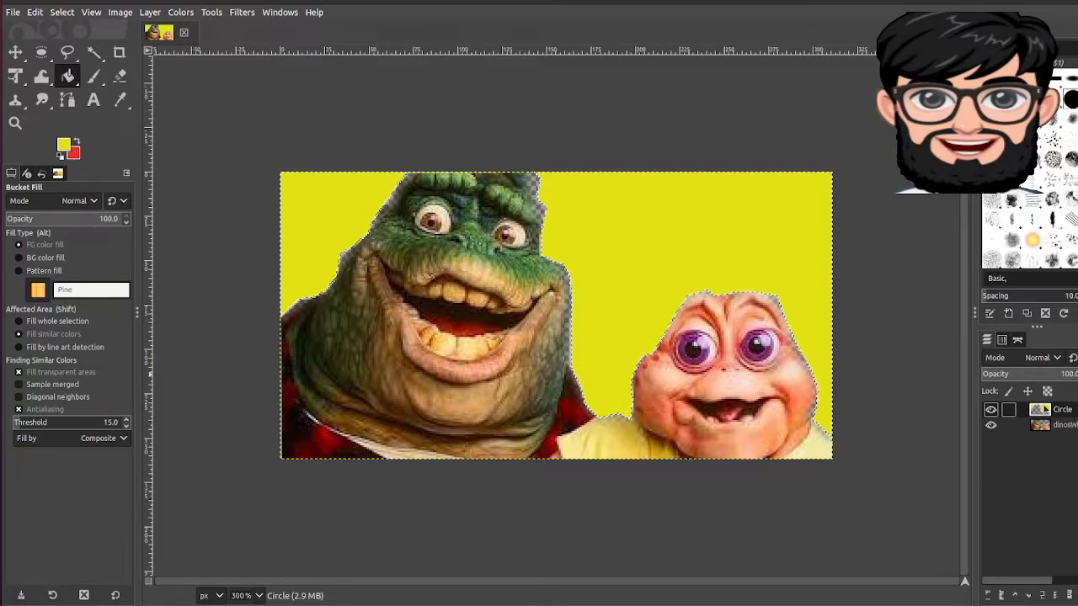
Add a white-filled layer of 311 by 162 px and place it directly below the yellow Circle layer.
click(1049, 425)
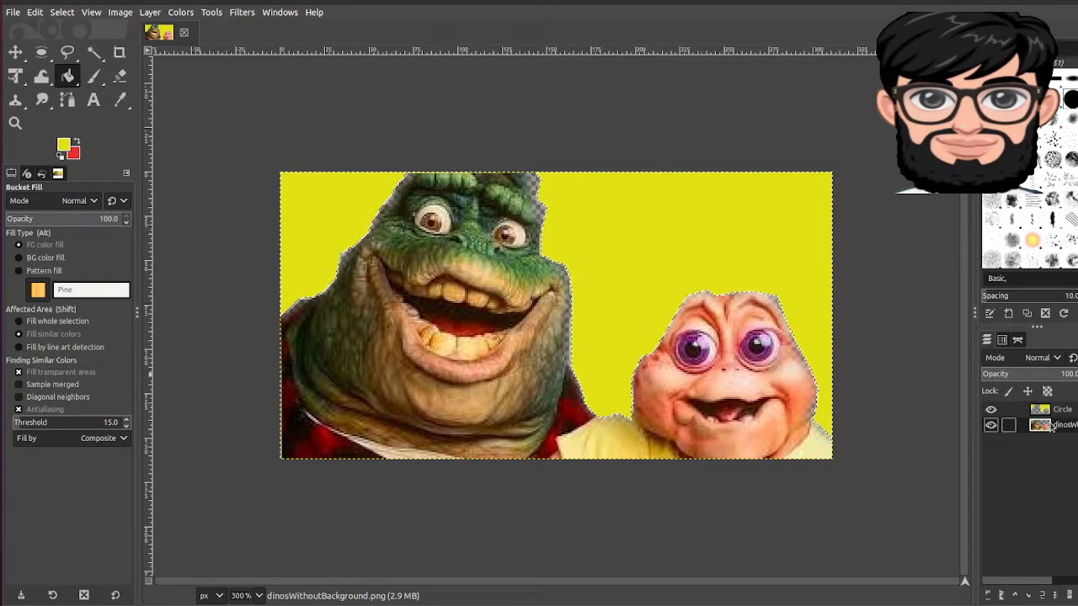
click(1051, 412)
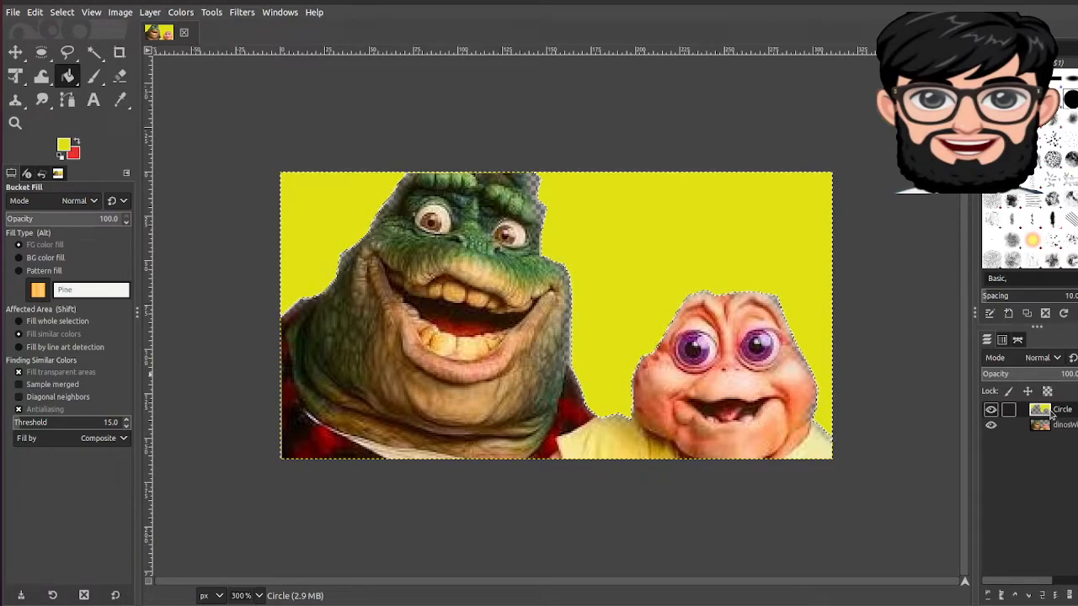
click(989, 595)
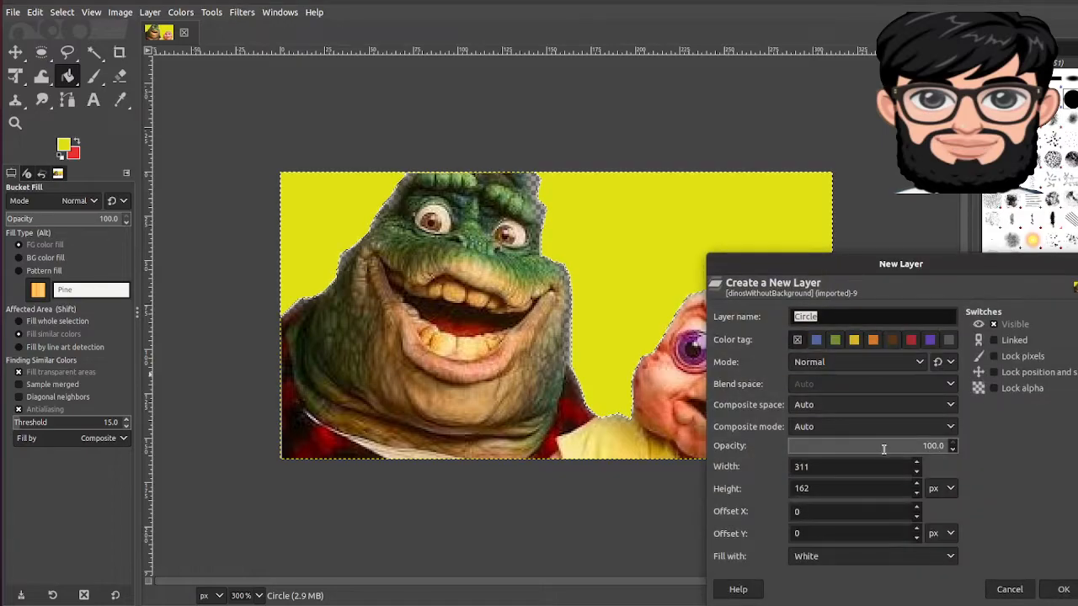
click(1062, 590)
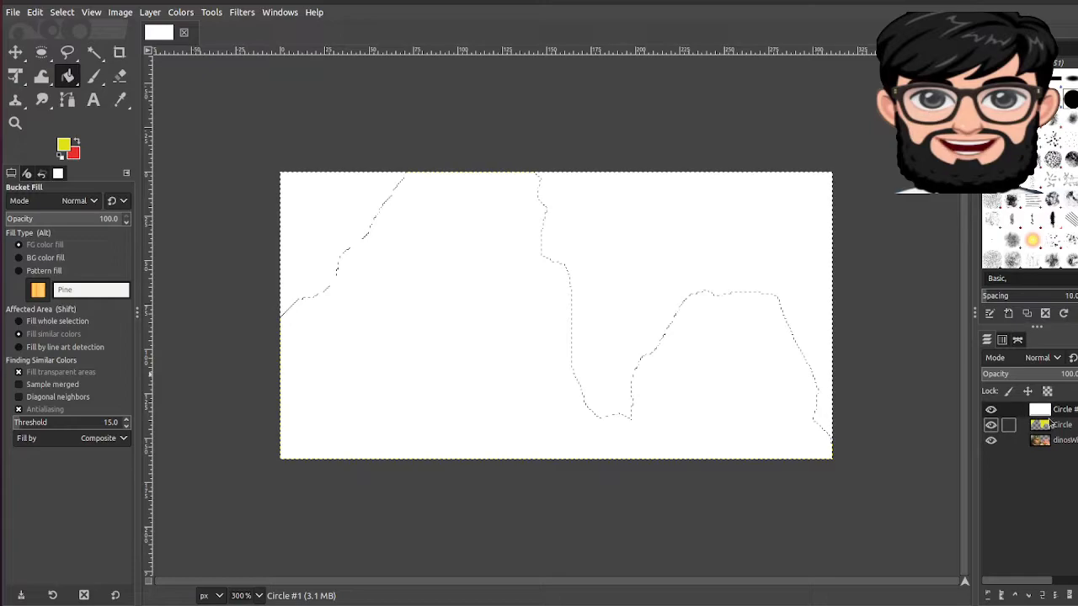
drag(1057, 428, 1054, 410)
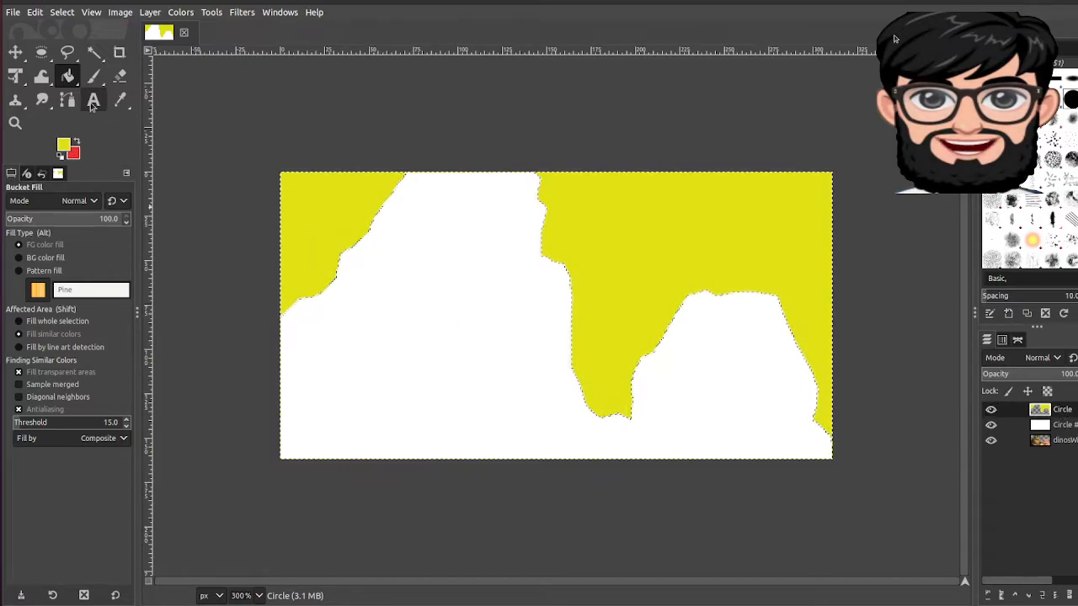
Choose the Paintbrush and reduce its brush size to 7.
click(93, 76)
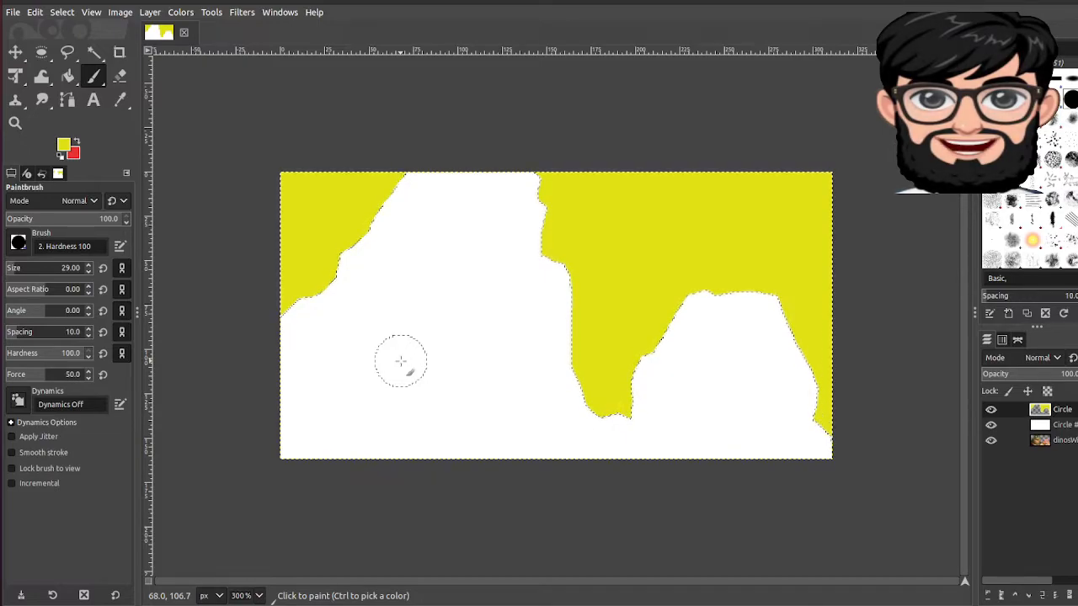
key(bracketleft)
key(bracketleft)
key(bracketleft)
key(bracketleft)
key(bracketleft)
key(bracketleft)
key(bracketleft)
key(bracketleft)
key(bracketleft)
key(bracketleft)
key(bracketleft)
key(bracketleft)
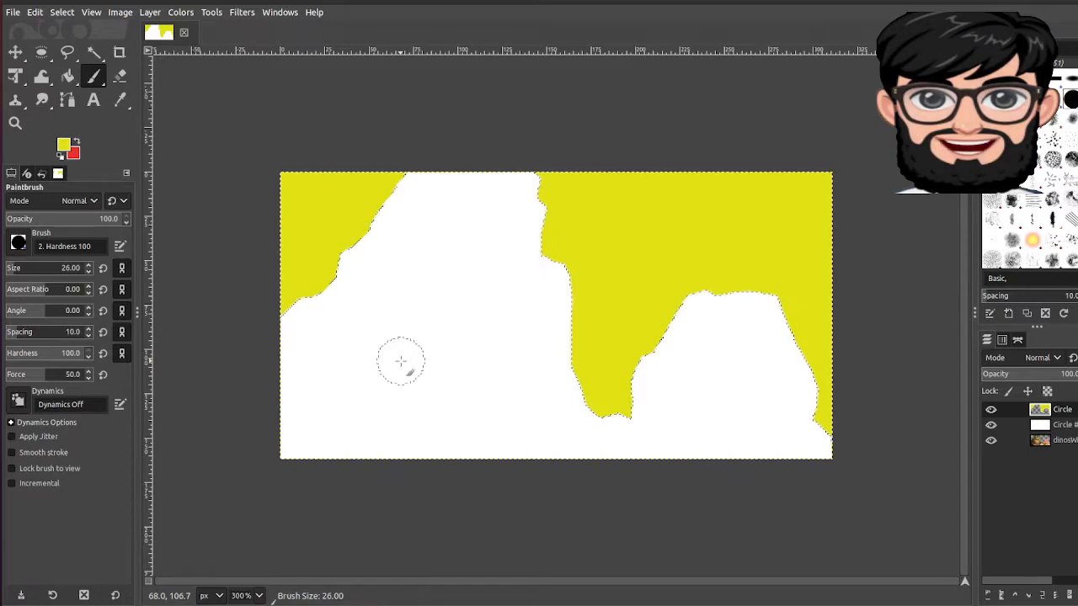
key(bracketleft)
key(bracketleft)
key(bracketleft)
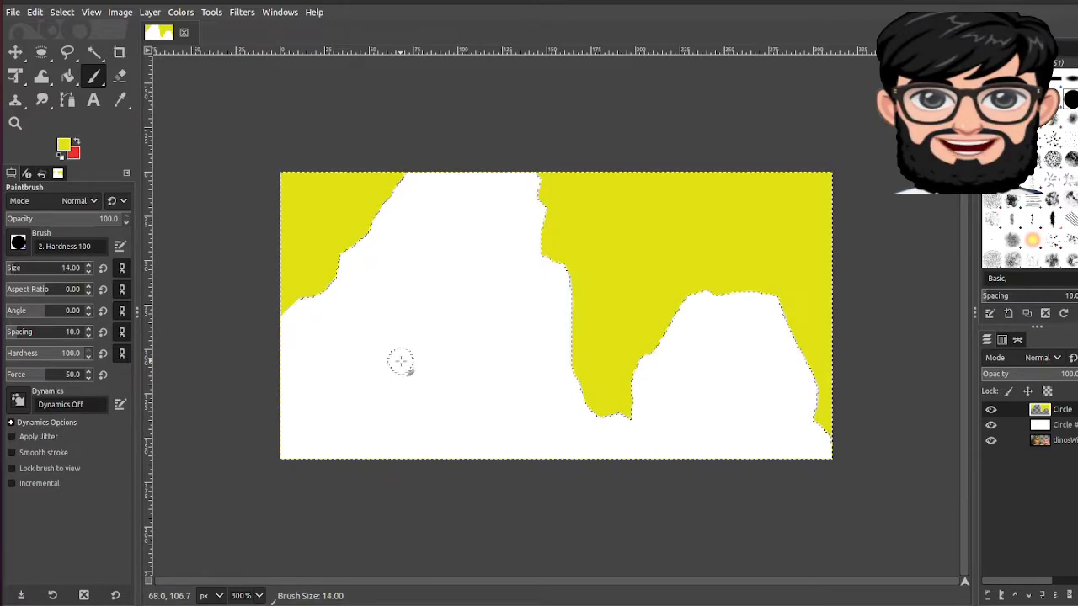
key(bracketright)
key(bracketright)
key(bracketleft)
key(bracketleft)
key(bracketleft)
key(bracketleft)
key(bracketleft)
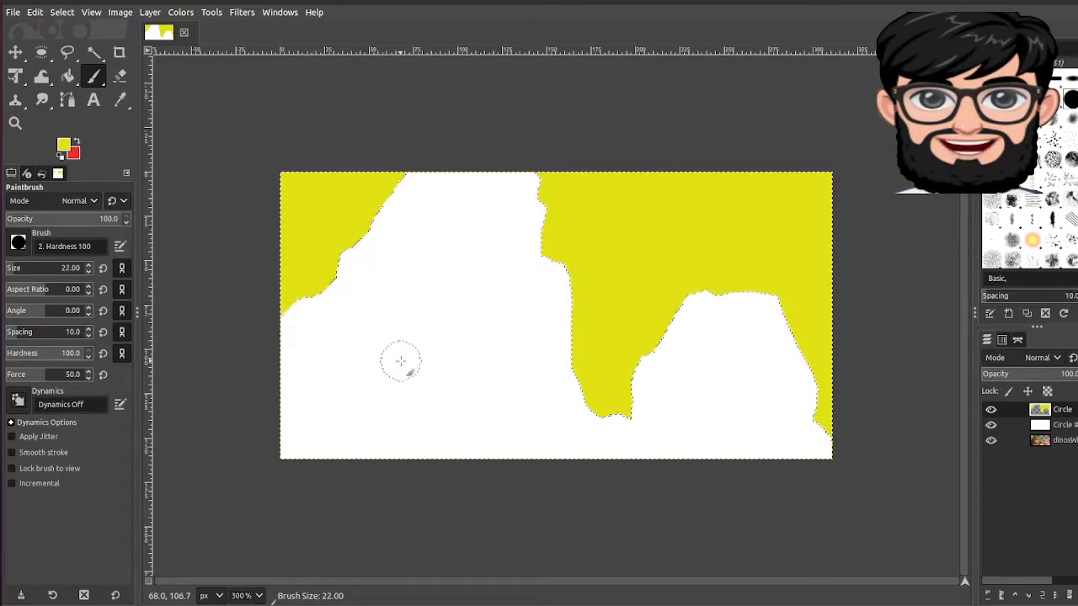
key(bracketleft)
key(bracketleft)
key(bracketleft)
key(bracketleft)
key(bracketleft)
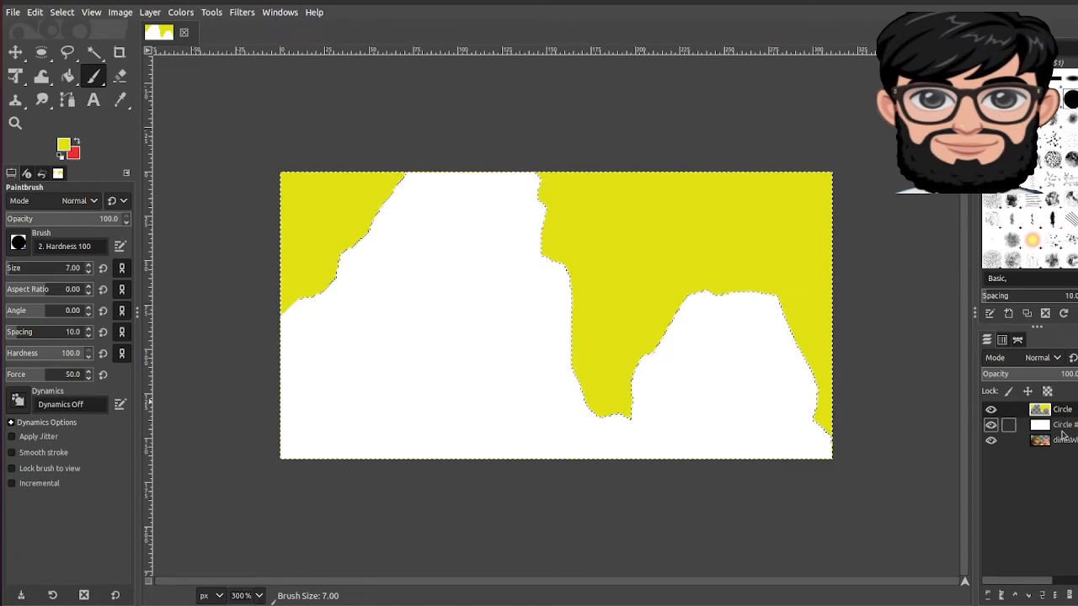
Apply Alpha to Selection to the Circle layer, followed by the white Circle #1 layer.
click(1060, 428)
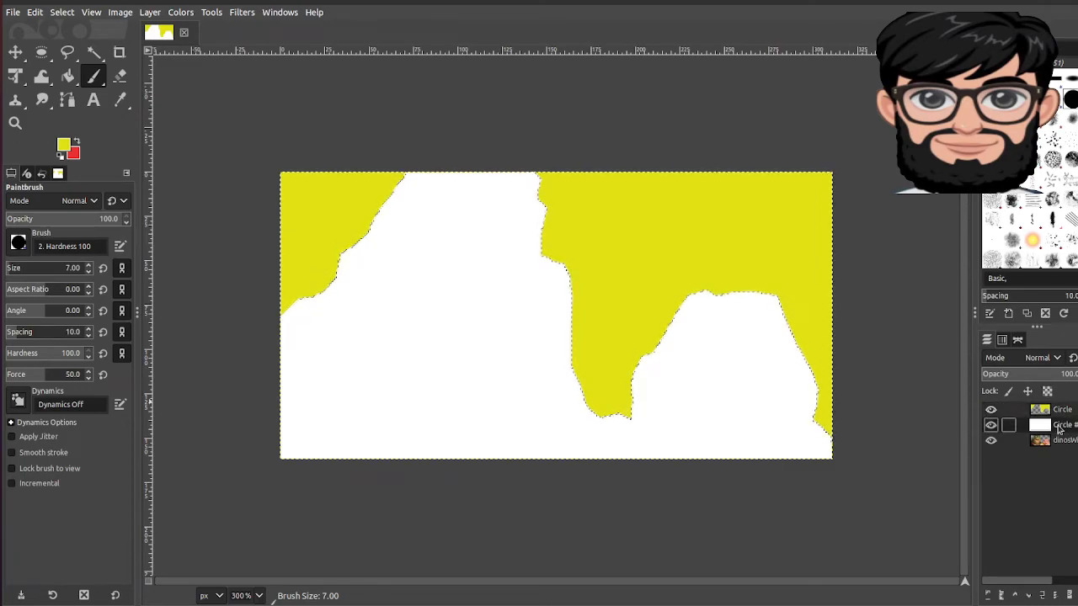
right_click(1060, 430)
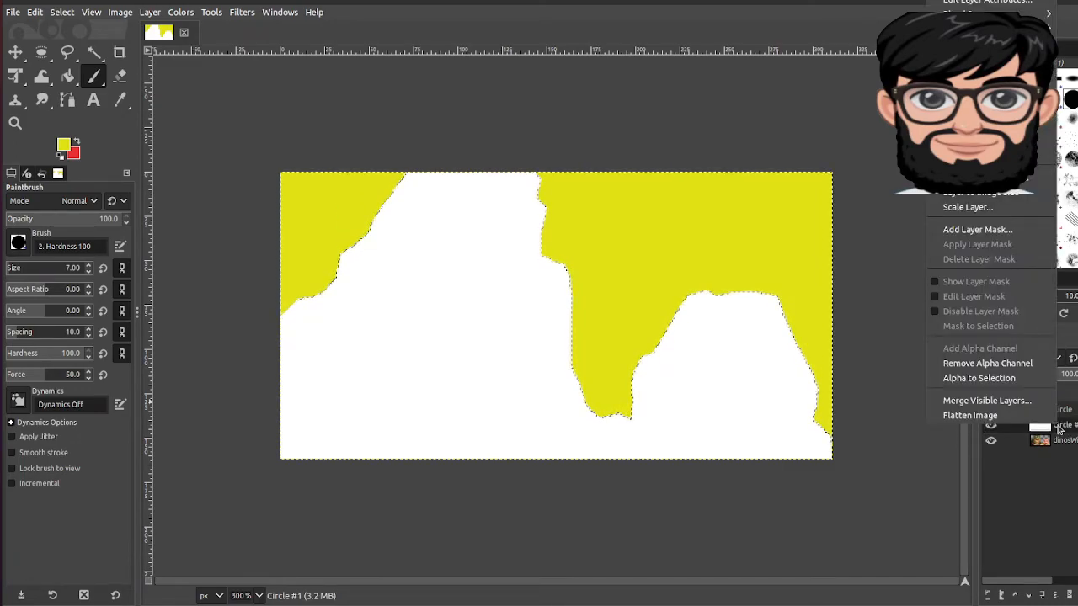
key(Escape)
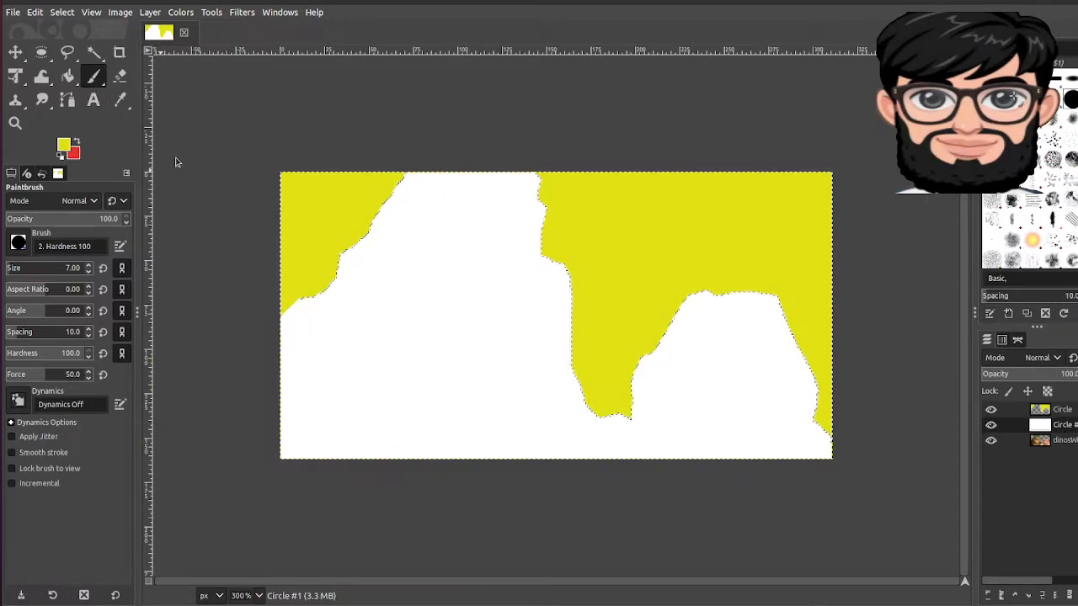
right_click(1035, 408)
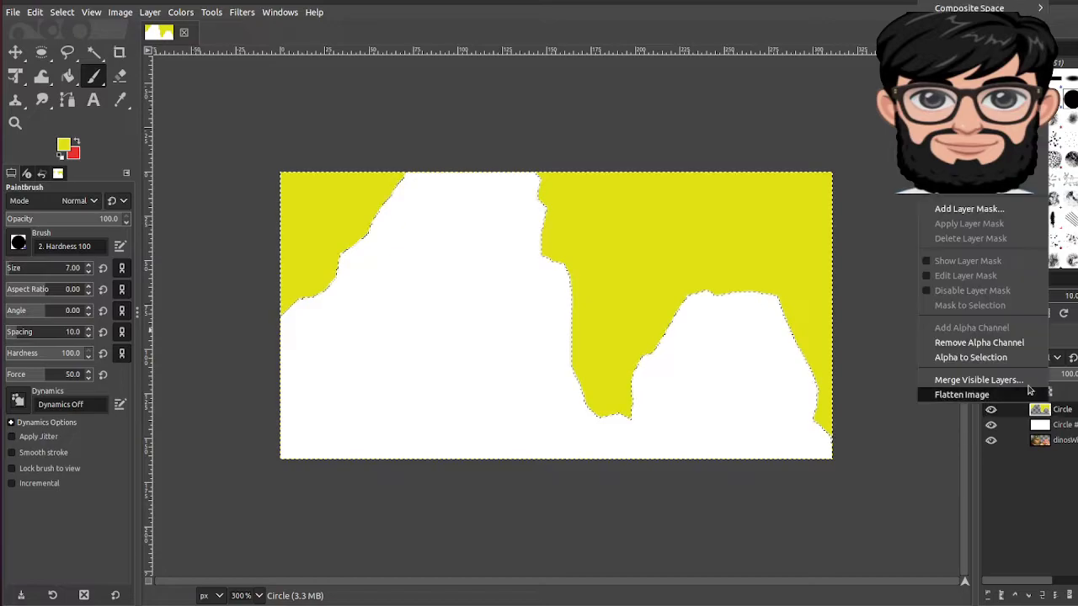
click(1021, 360)
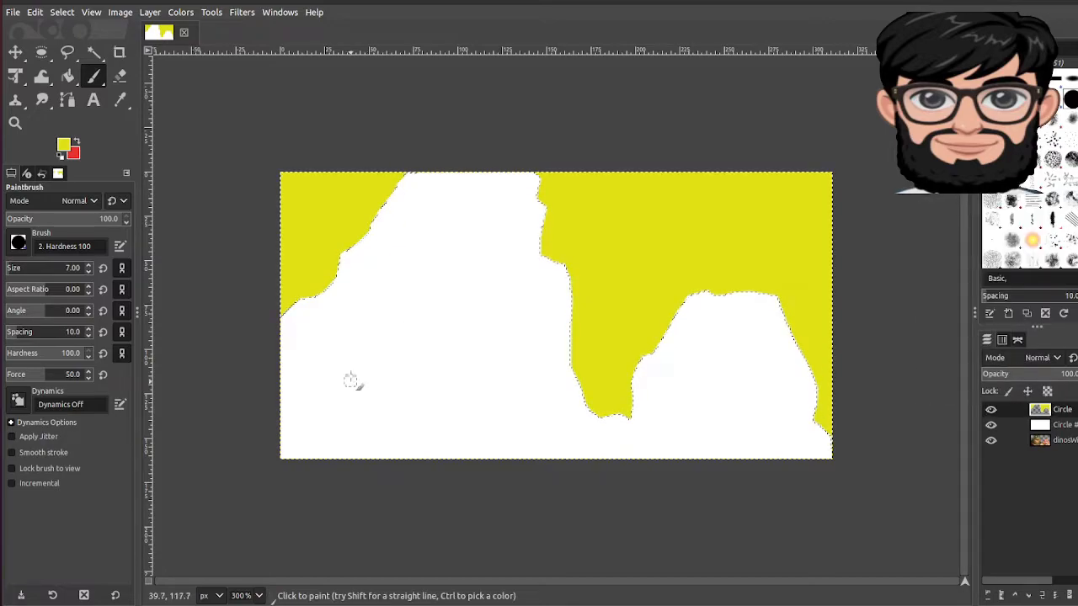
right_click(1041, 425)
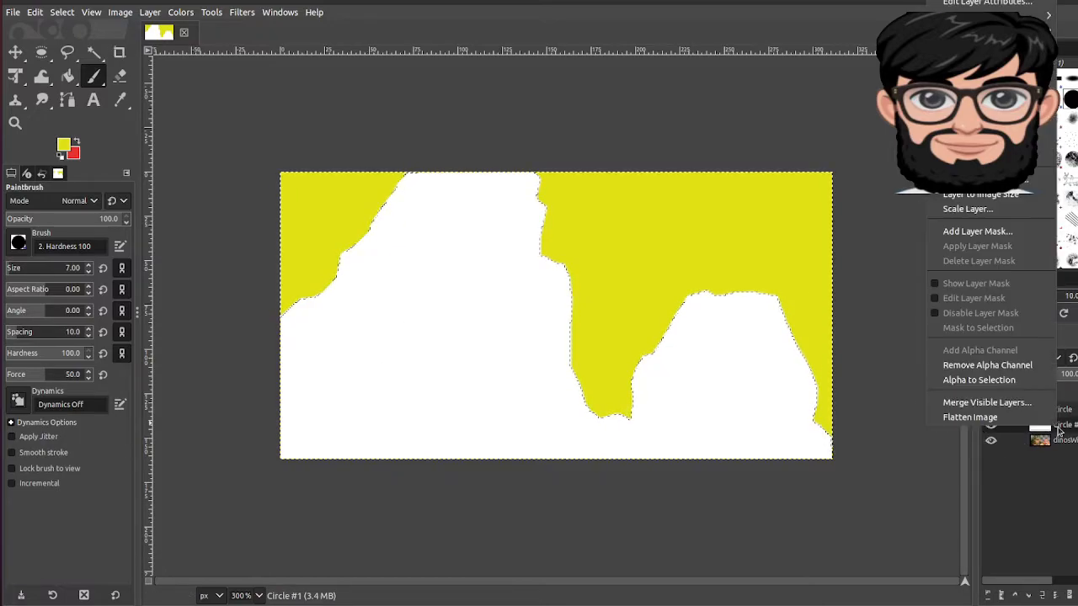
click(1022, 380)
drag(346, 325, 352, 376)
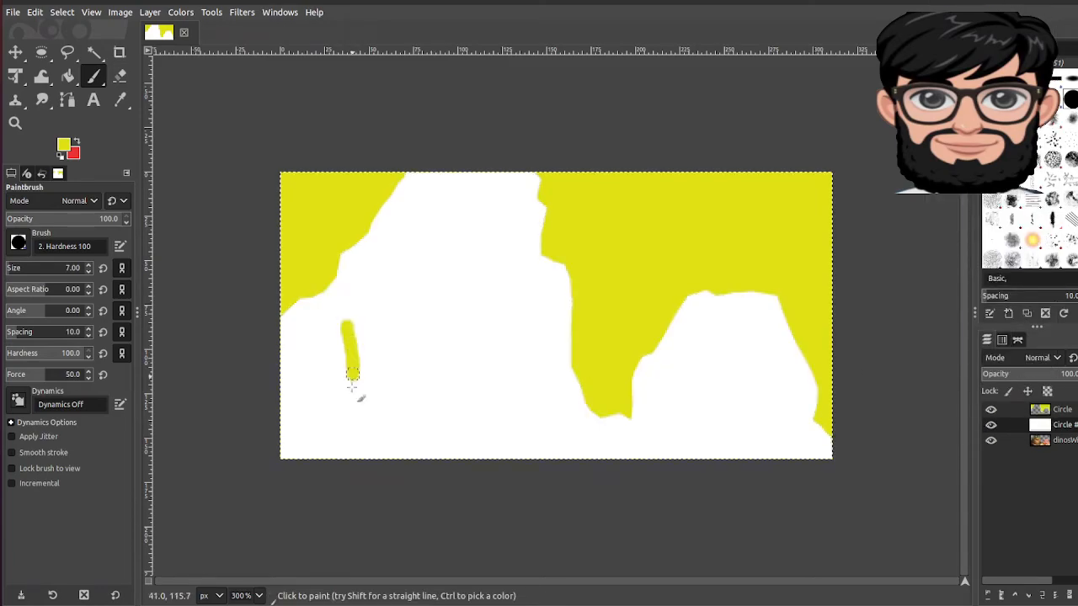
drag(352, 376, 349, 401)
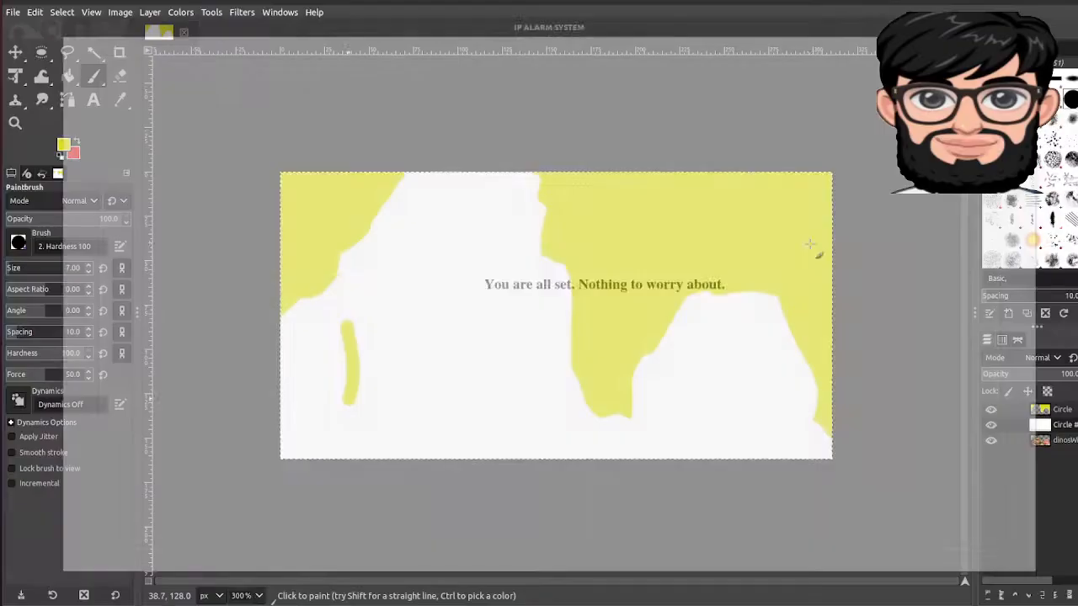
key(ctrl+z)
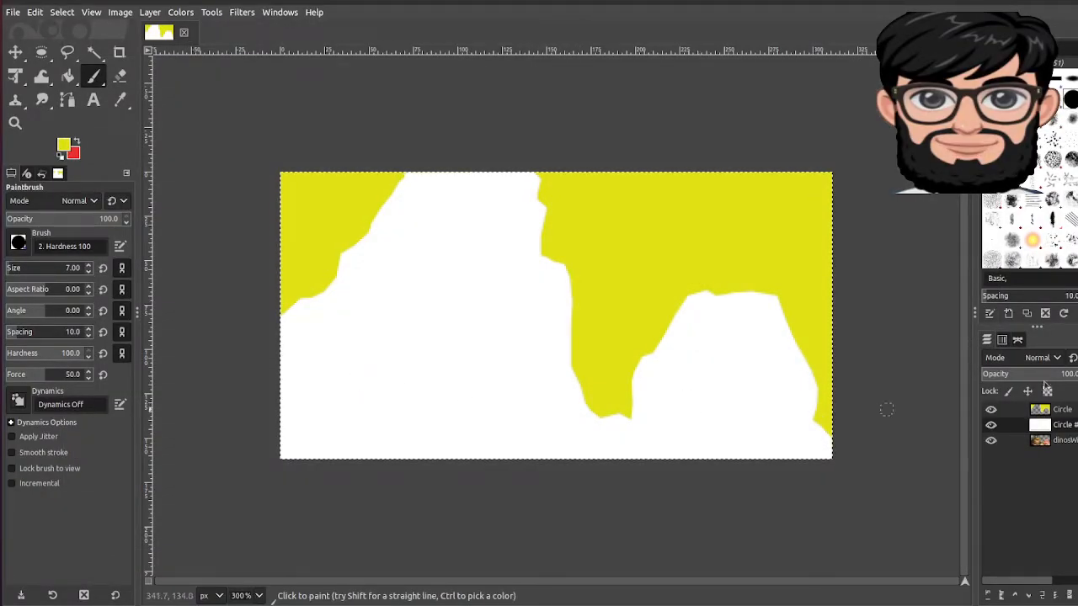
Paint the yellow letters DINO by hand on the white Circle #1 layer, with DIN in the large silhouette and O in the small one.
right_click(1056, 435)
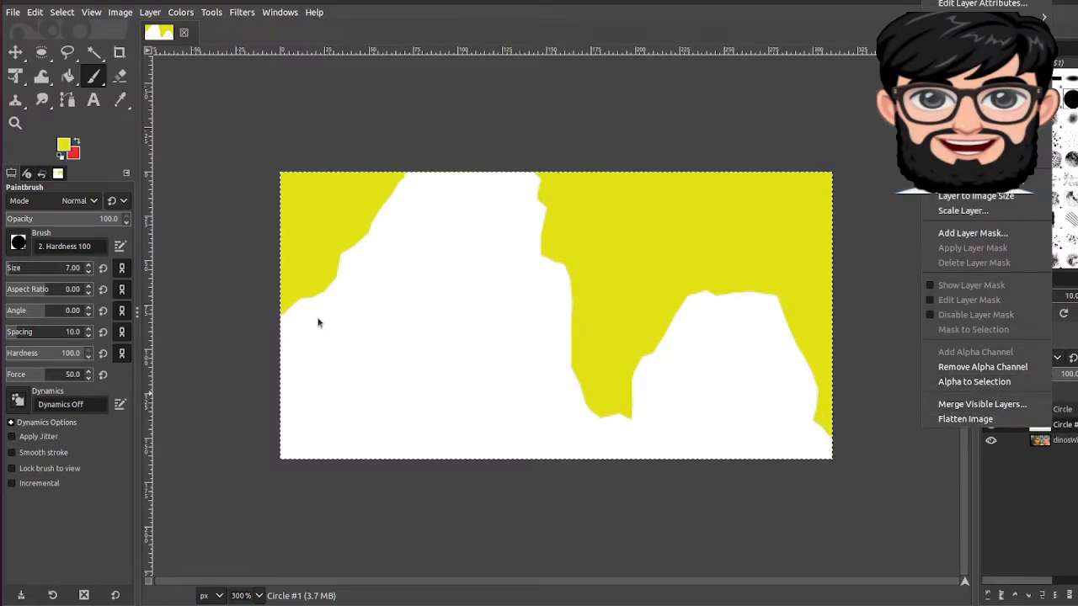
click(316, 327)
drag(323, 323, 326, 402)
mouse_move(321, 315)
mouse_down()
mouse_move(349, 313)
mouse_move(384, 348)
mouse_up()
drag(357, 389, 325, 403)
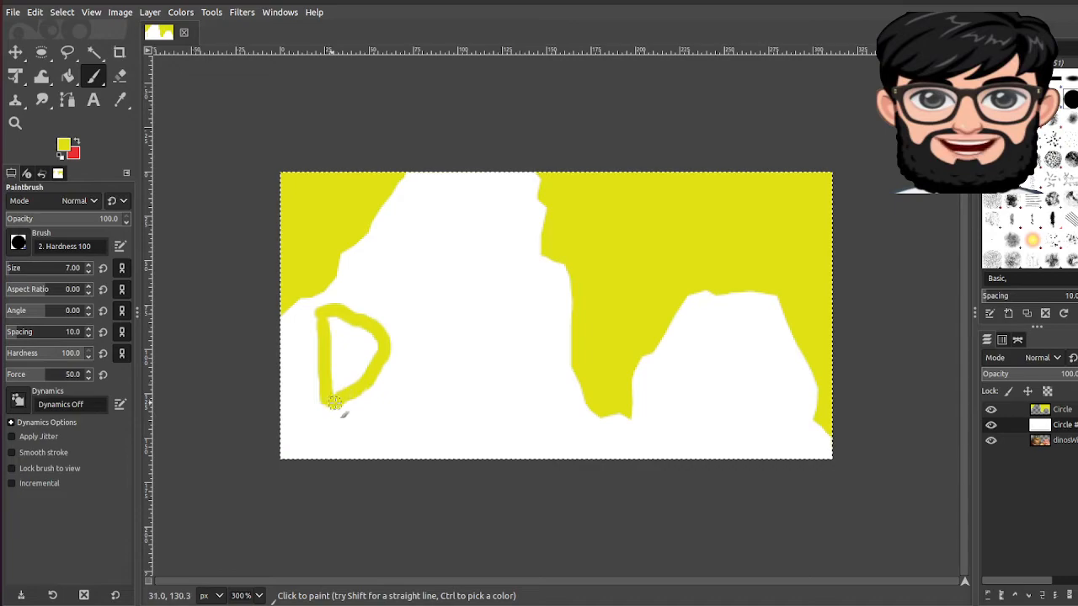
mouse_move(408, 309)
mouse_down()
mouse_move(468, 307)
mouse_move(438, 312)
mouse_move(444, 395)
mouse_move(435, 403)
mouse_move(474, 400)
mouse_up()
drag(490, 313, 517, 401)
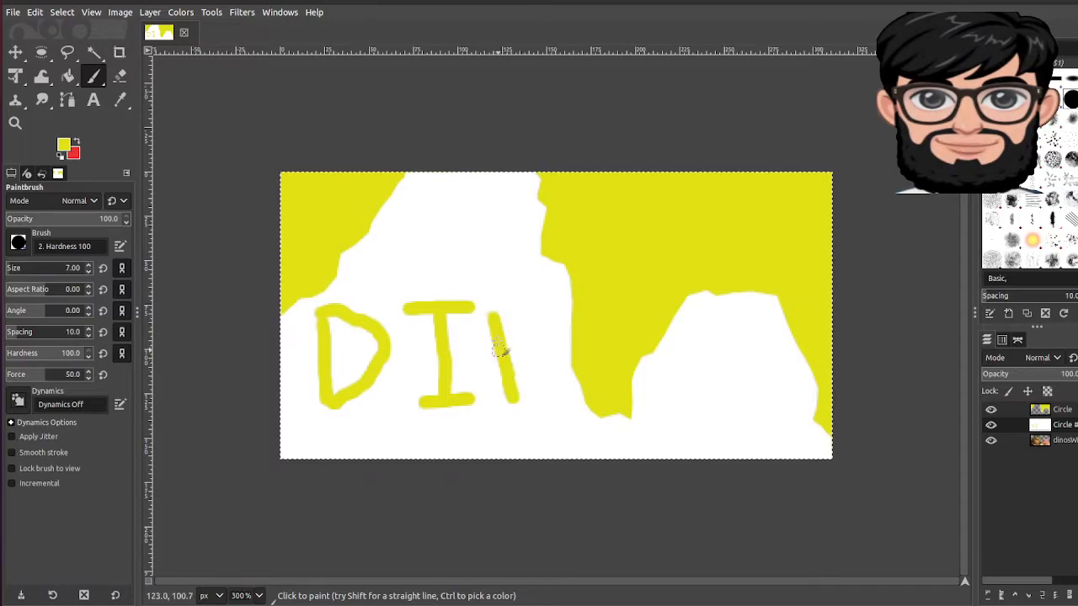
drag(491, 313, 563, 384)
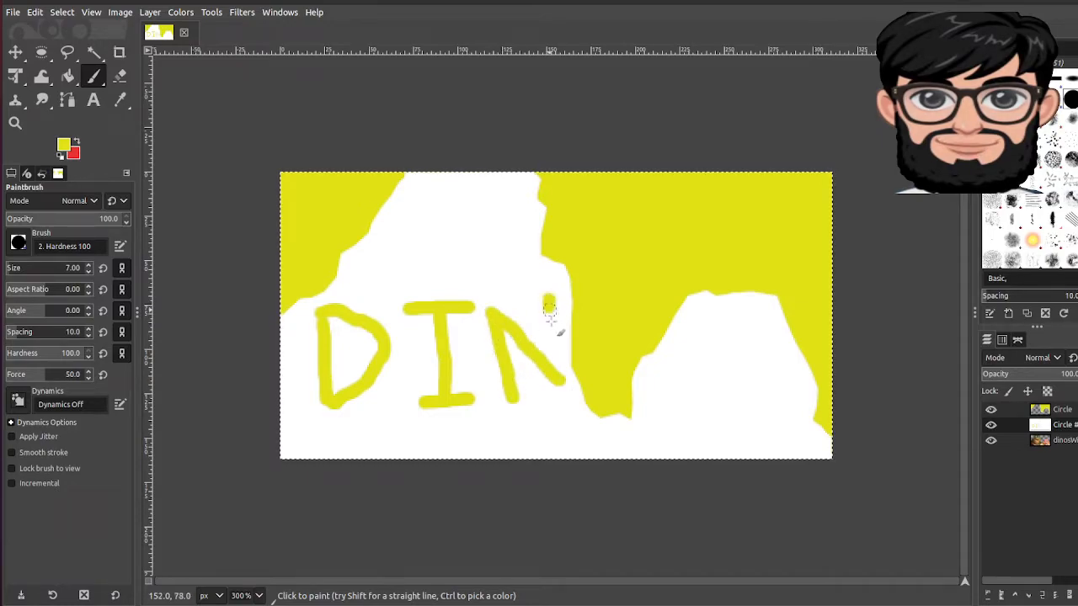
drag(549, 302, 562, 384)
mouse_move(719, 320)
mouse_down()
mouse_move(720, 372)
mouse_move(759, 366)
mouse_move(755, 328)
mouse_move(714, 317)
mouse_up()
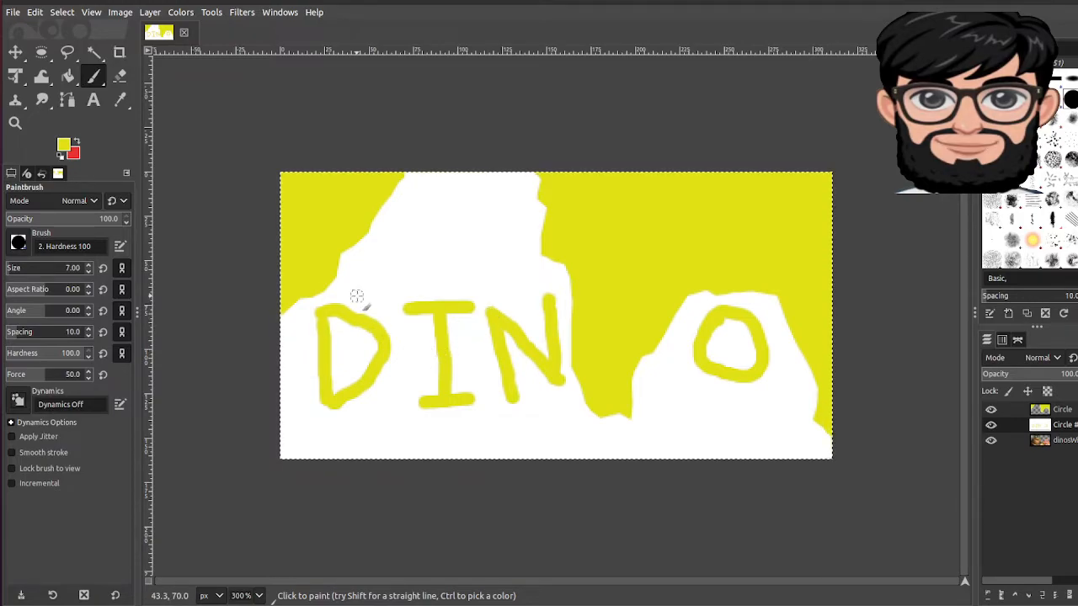
Use the Eraser on Circle #1 to cut away the white around the D and along a closed outline around the I.
click(119, 77)
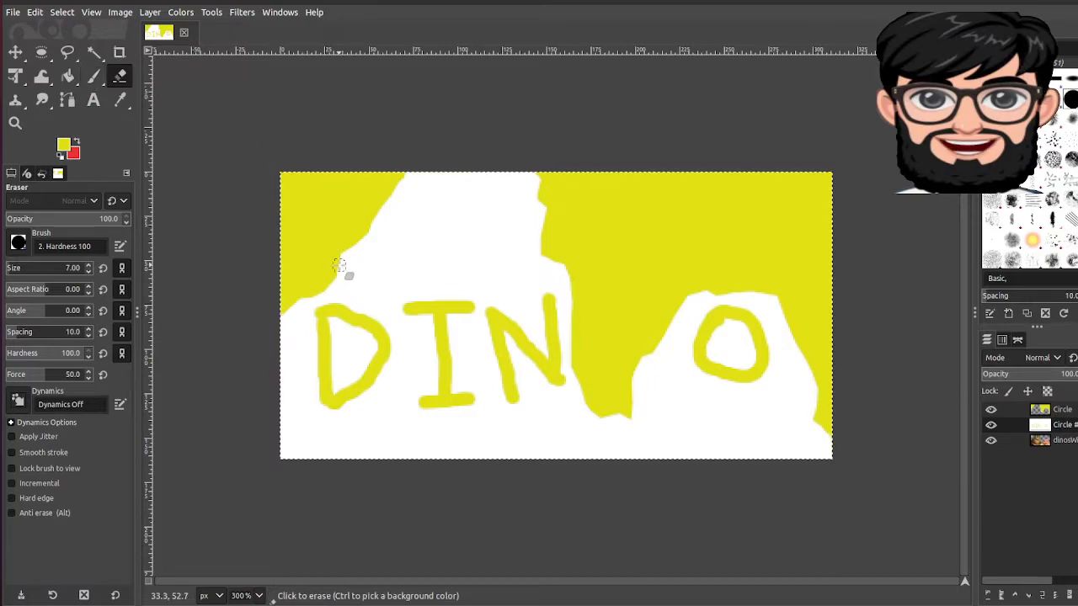
mouse_move(339, 266)
mouse_down()
mouse_move(388, 309)
mouse_move(396, 378)
mouse_move(327, 467)
mouse_move(284, 457)
mouse_move(279, 327)
mouse_move(281, 302)
mouse_move(289, 454)
mouse_move(294, 292)
mouse_move(304, 453)
mouse_move(299, 422)
mouse_move(296, 448)
mouse_up()
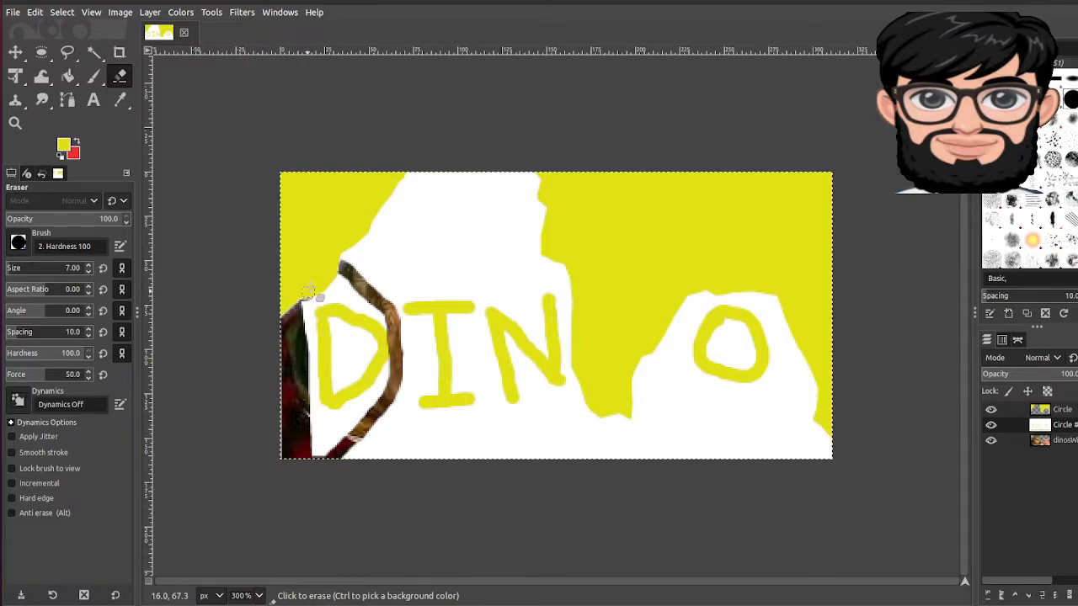
mouse_move(312, 292)
mouse_down()
mouse_move(345, 279)
mouse_move(357, 293)
mouse_move(306, 305)
mouse_up()
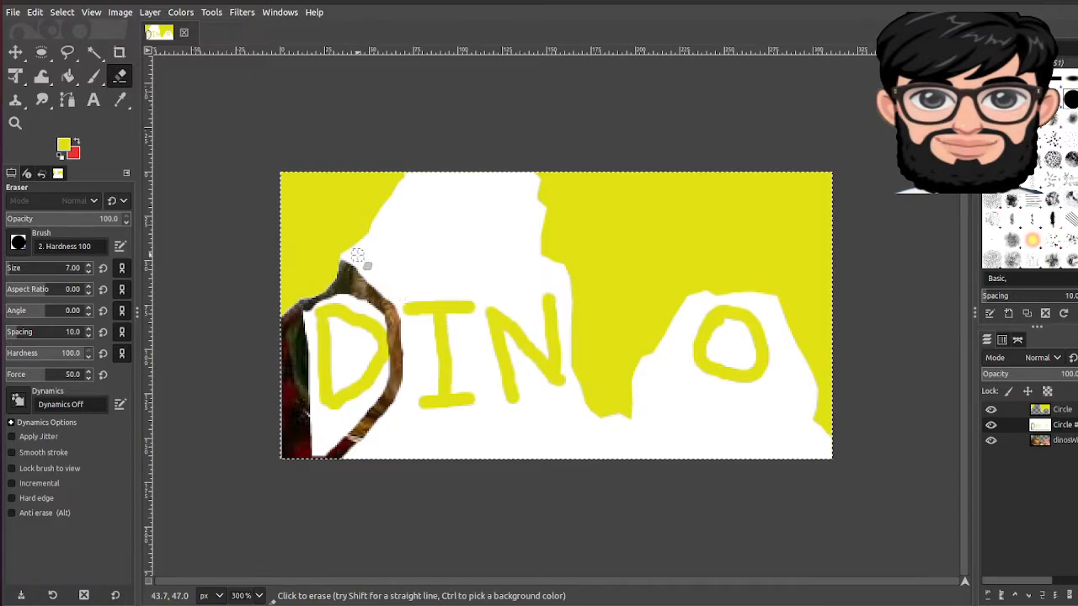
mouse_move(345, 267)
mouse_down()
mouse_move(369, 281)
mouse_move(488, 275)
mouse_move(476, 312)
mouse_move(479, 389)
mouse_move(513, 433)
mouse_move(567, 467)
mouse_up()
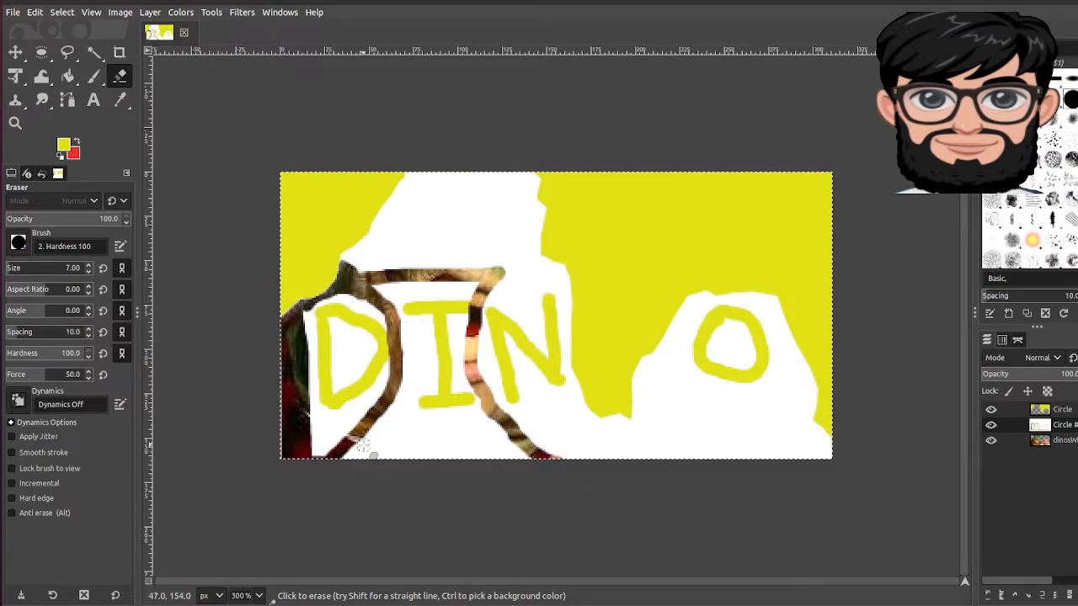
drag(377, 456, 529, 456)
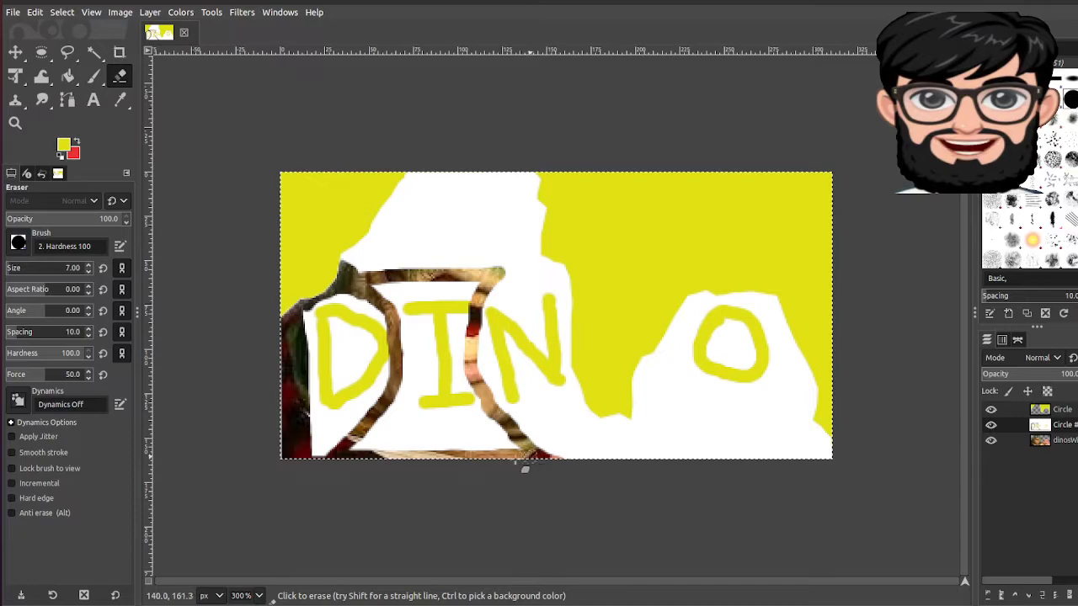
Erase more white beside the I, above and below the N, along the large silhouette's edge next to it, and inside the O.
drag(407, 335, 419, 381)
drag(469, 329, 476, 381)
mouse_move(499, 297)
mouse_down()
mouse_move(493, 288)
mouse_move(530, 312)
mouse_move(533, 284)
mouse_move(499, 278)
mouse_move(522, 296)
mouse_up()
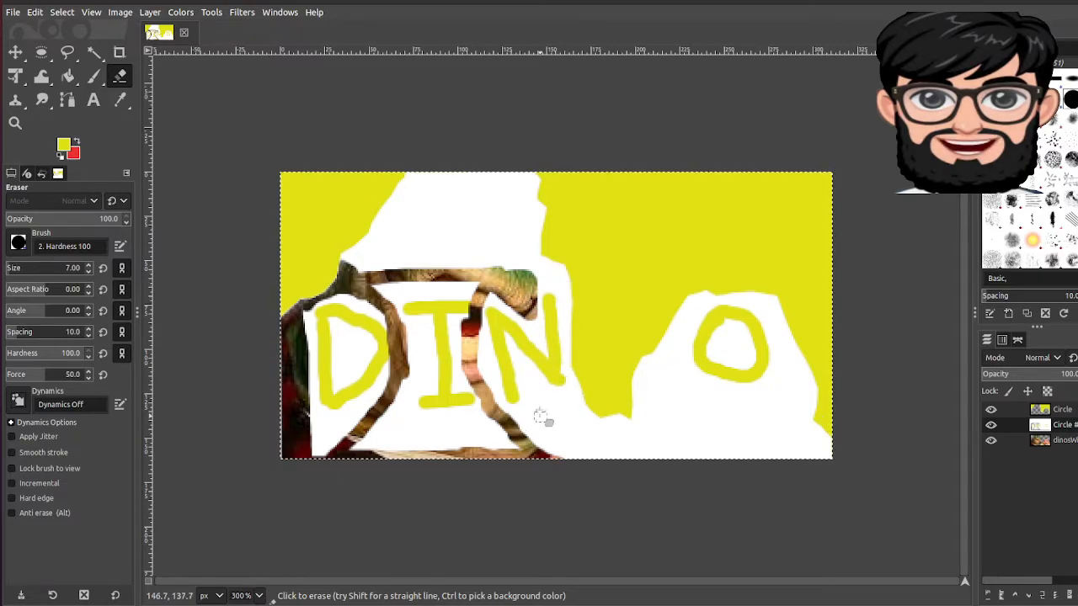
mouse_move(533, 407)
mouse_down()
mouse_move(526, 386)
mouse_move(559, 413)
mouse_move(549, 410)
mouse_up()
drag(726, 347, 740, 357)
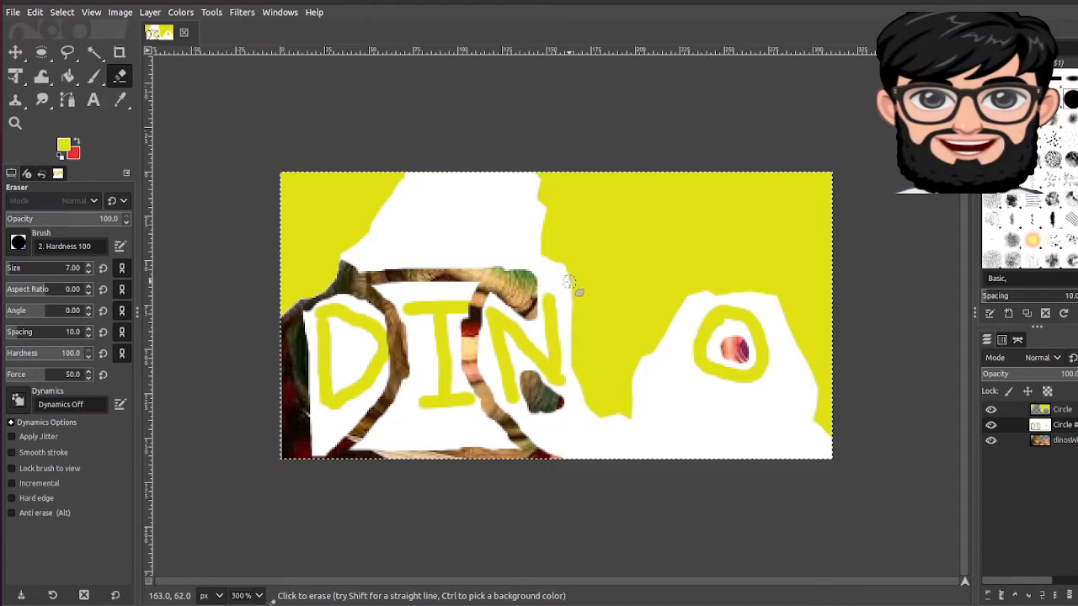
drag(566, 289, 569, 325)
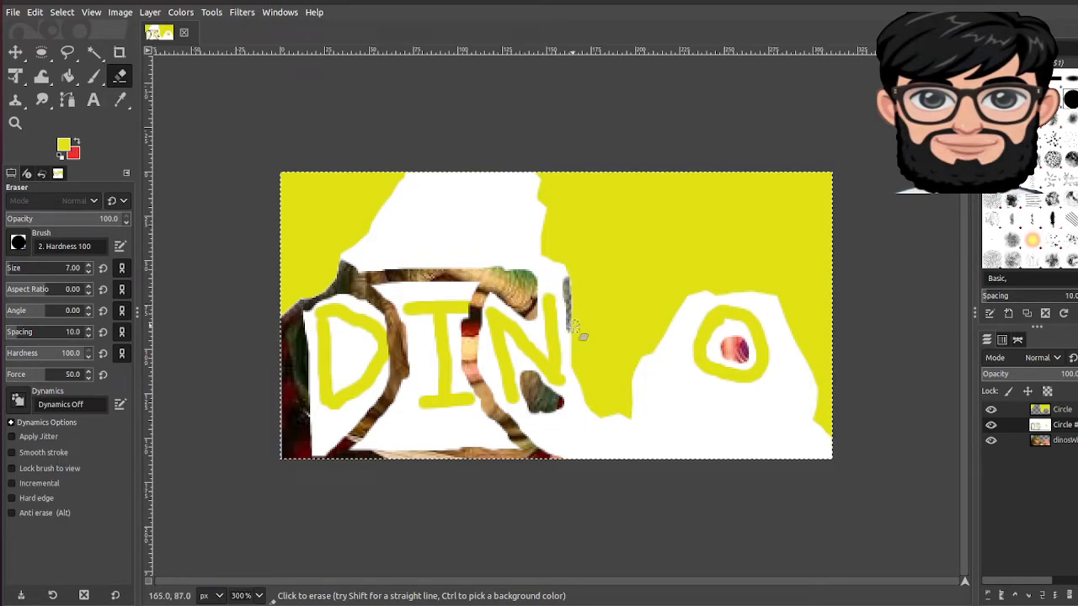
mouse_move(487, 389)
mouse_down()
mouse_move(474, 321)
mouse_move(473, 374)
mouse_up()
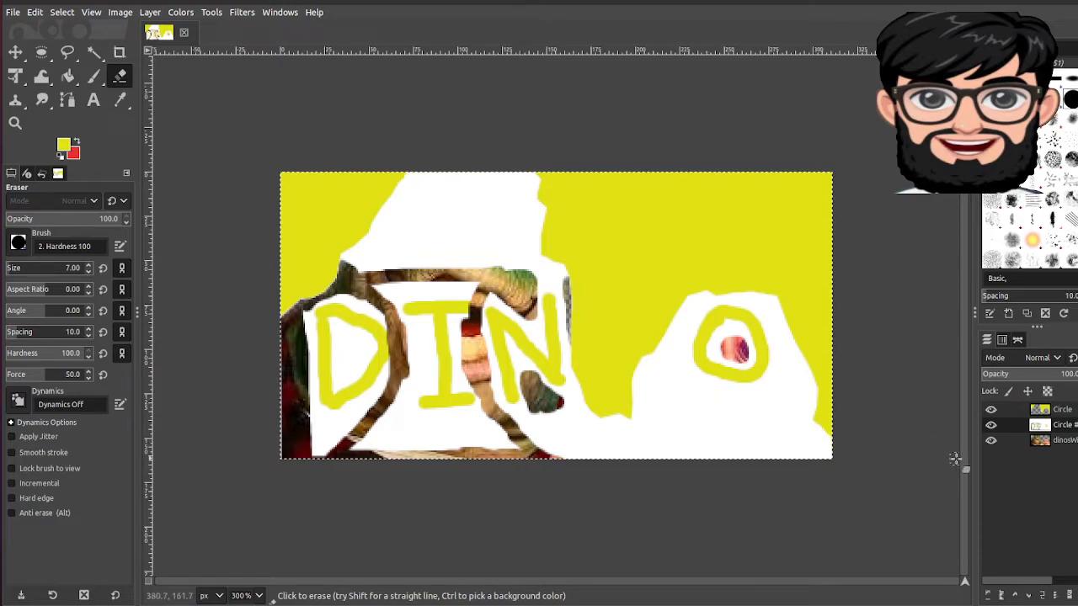
Hide the bottom dinosaur picture layer and make the yellow Circle layer visible.
click(991, 441)
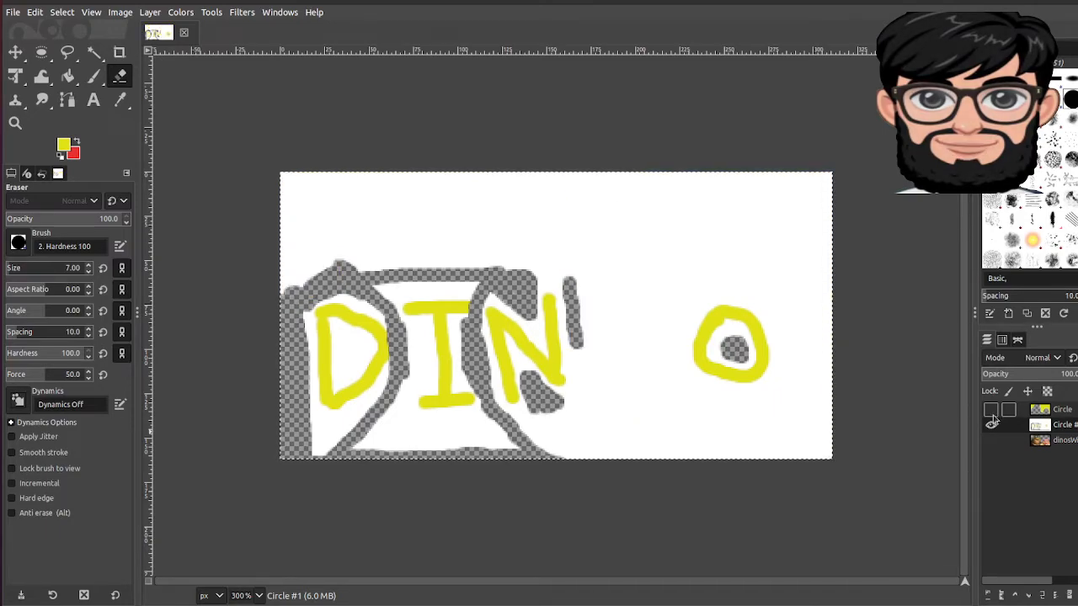
click(992, 410)
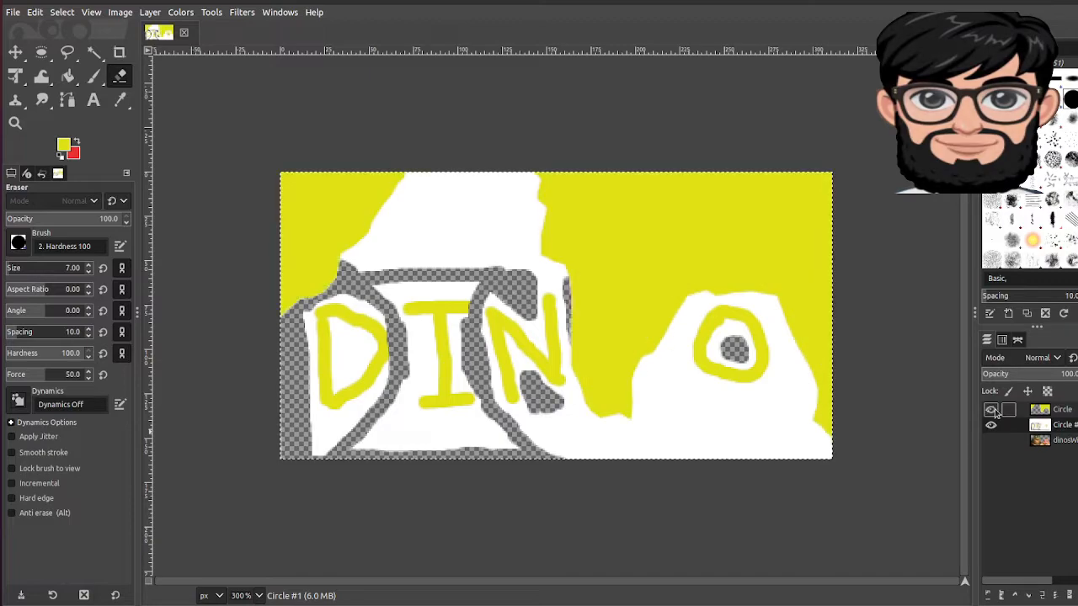